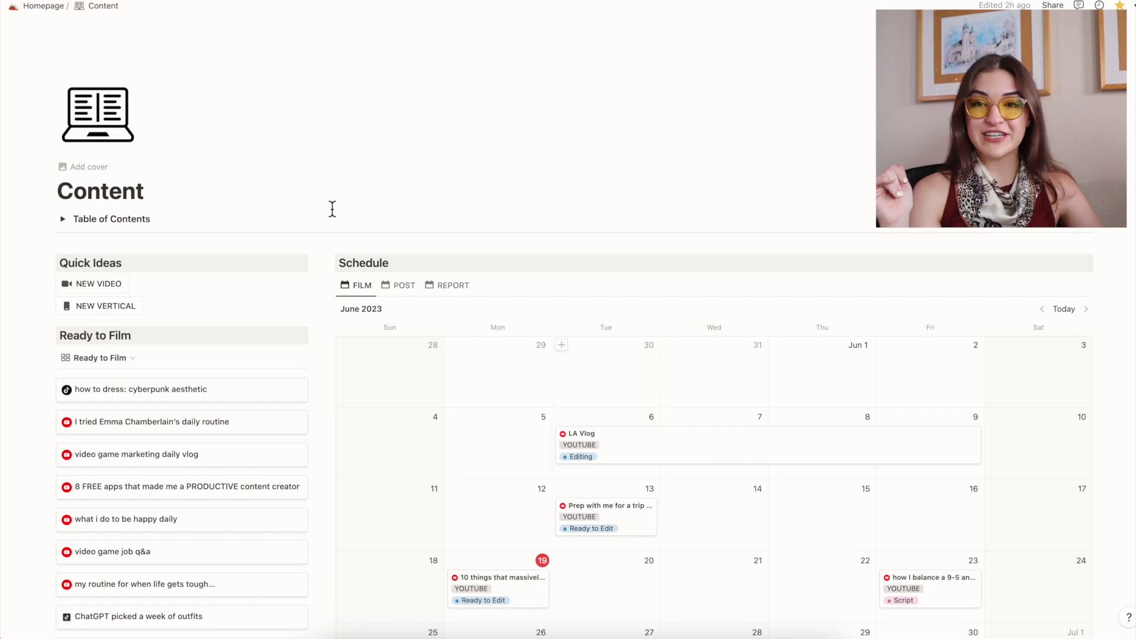
- Expand the Table of Contents toggle to list Quick Ideas, Ready to Film, Schedule, Tools, Socials and Database
left_click(64, 224)
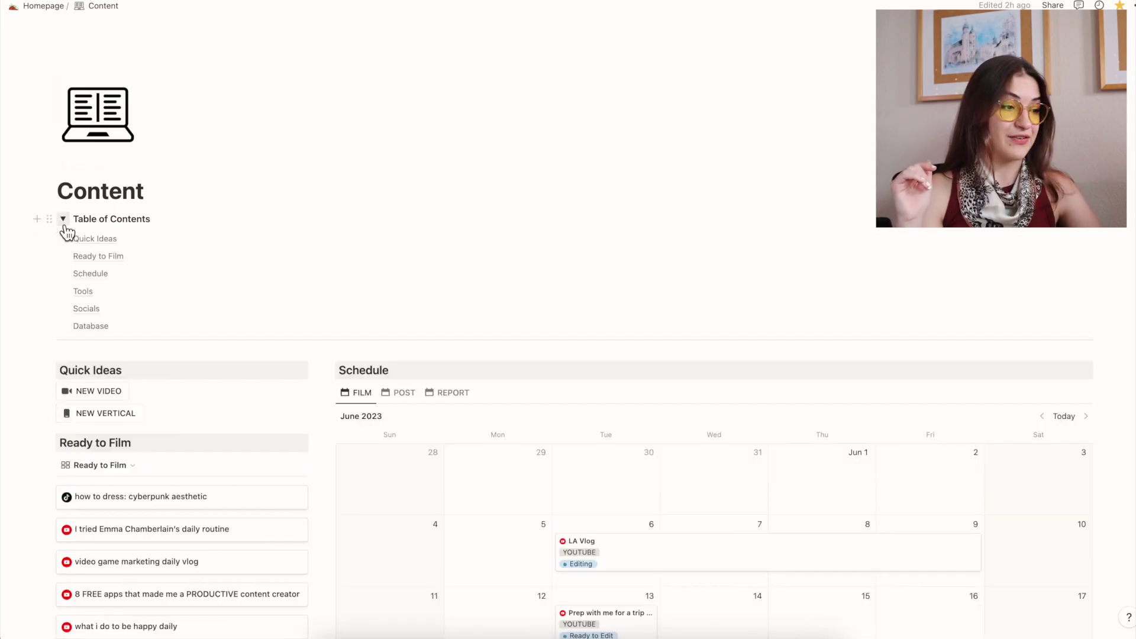
- Remove the stray /table block under the Table of Contents and collapse its six links
left_click(171, 225)
key("Return")
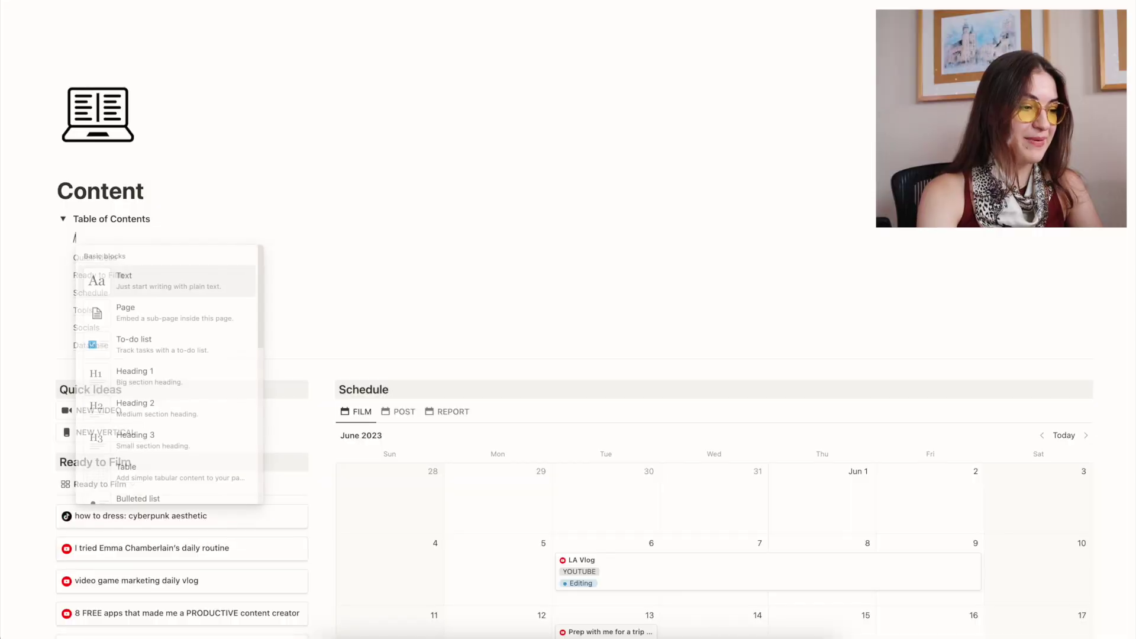
type("table")
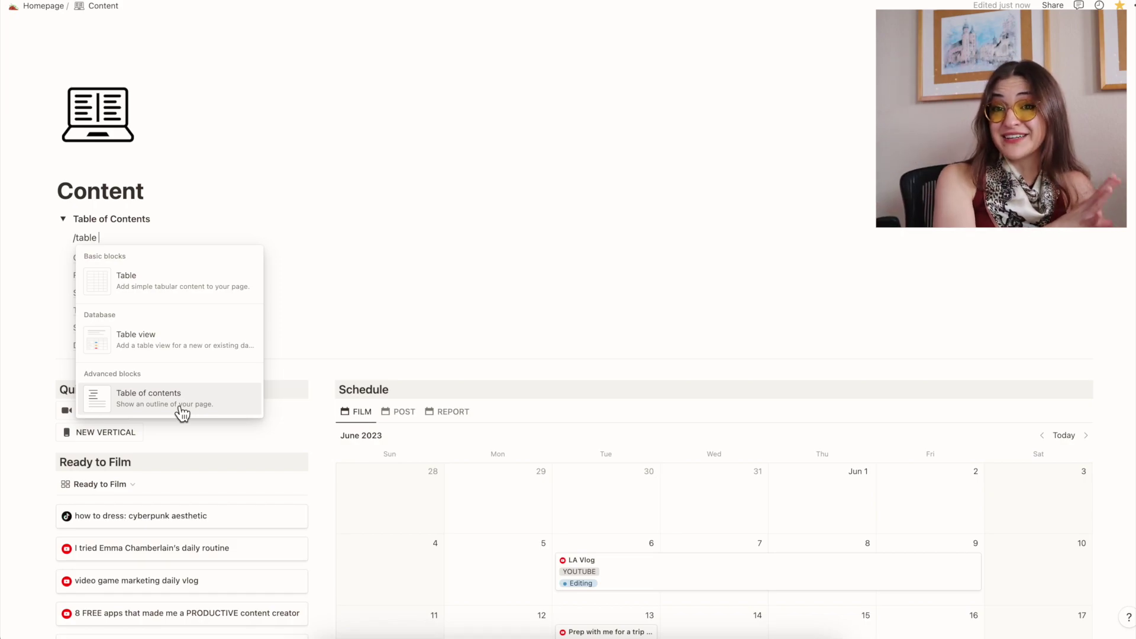
key("BackSpace")
key("BackSpace")
key("BackSpace")
key("BackSpace")
key("BackSpace")
key("BackSpace")
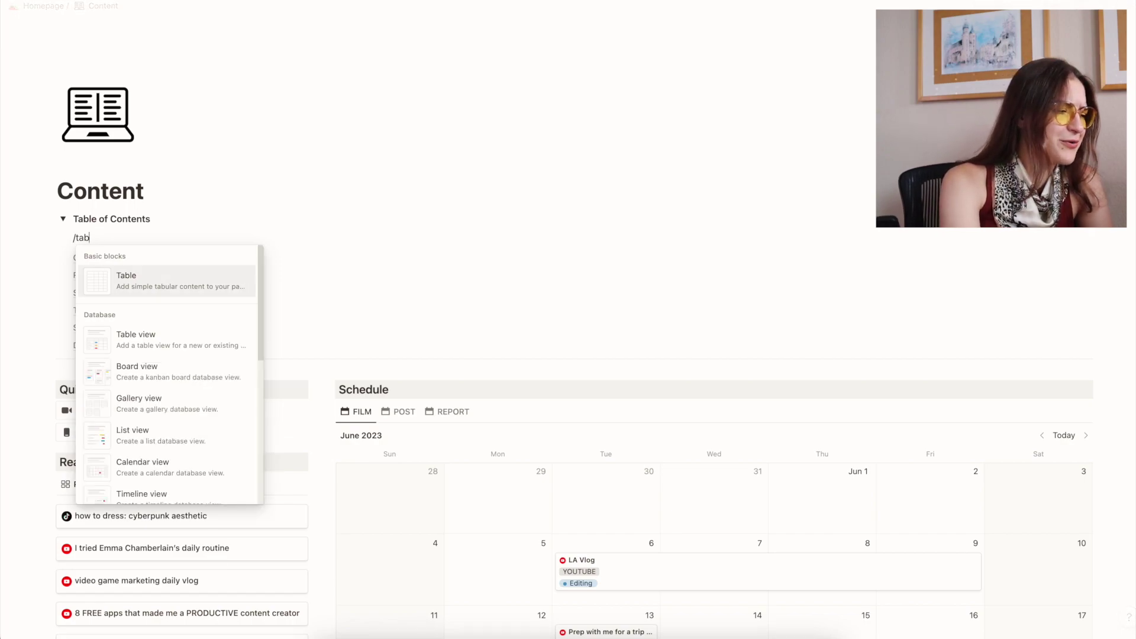
key("BackSpace")
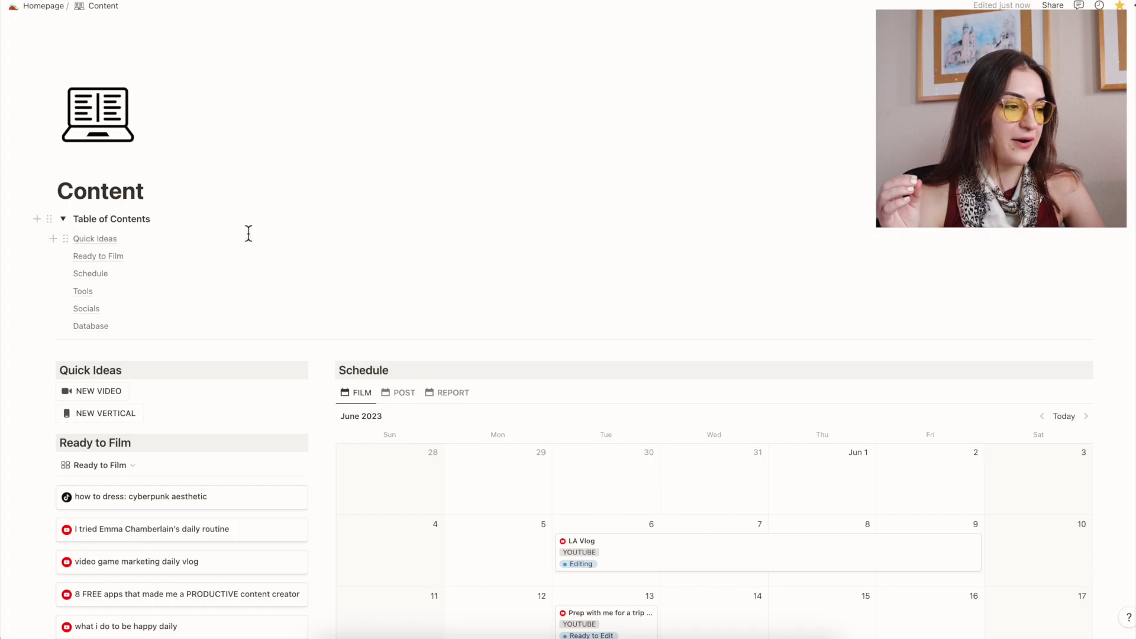
left_click(63, 219)
- Create a new YOUTUBE video idea page using the NEW VIDEO button under Quick Ideas
scroll(152, 349, "down", 2)
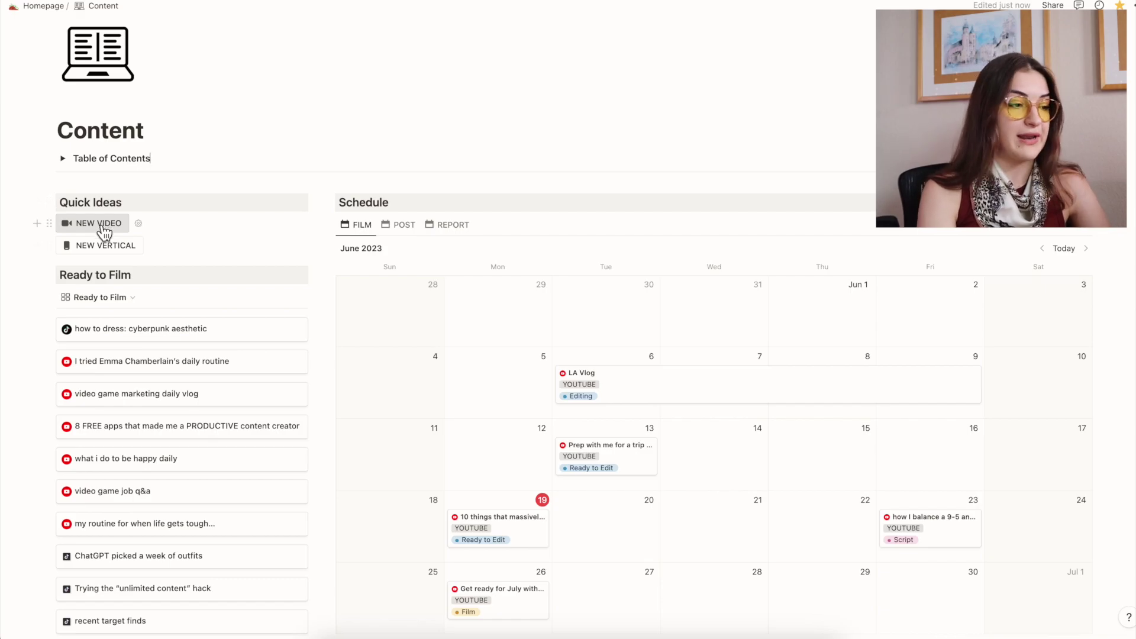
left_click(101, 223)
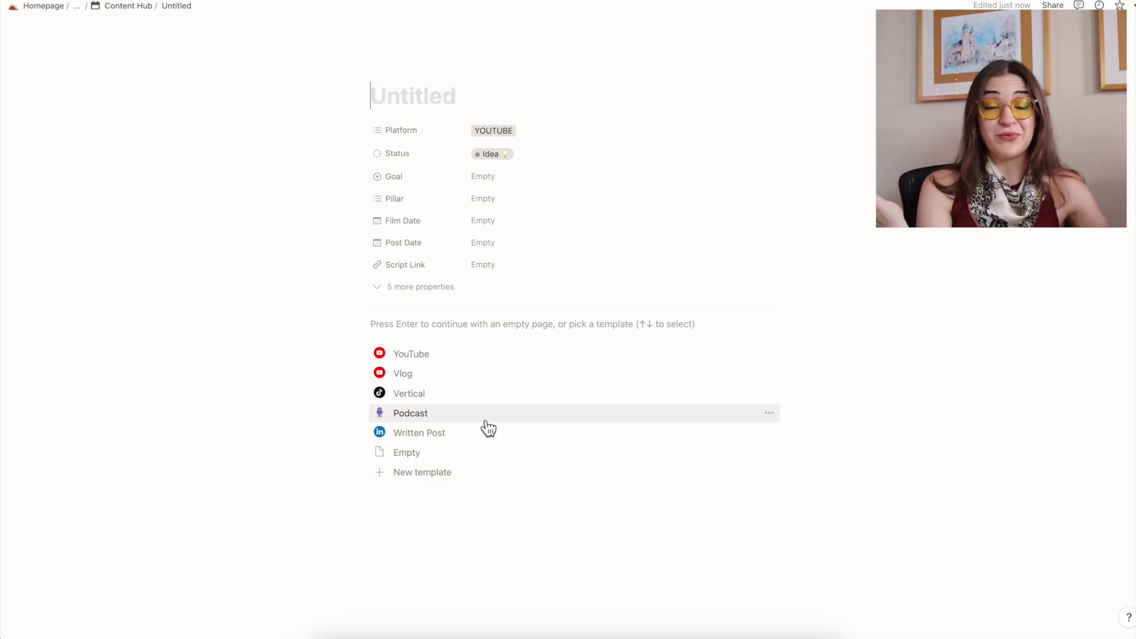
left_click(475, 361)
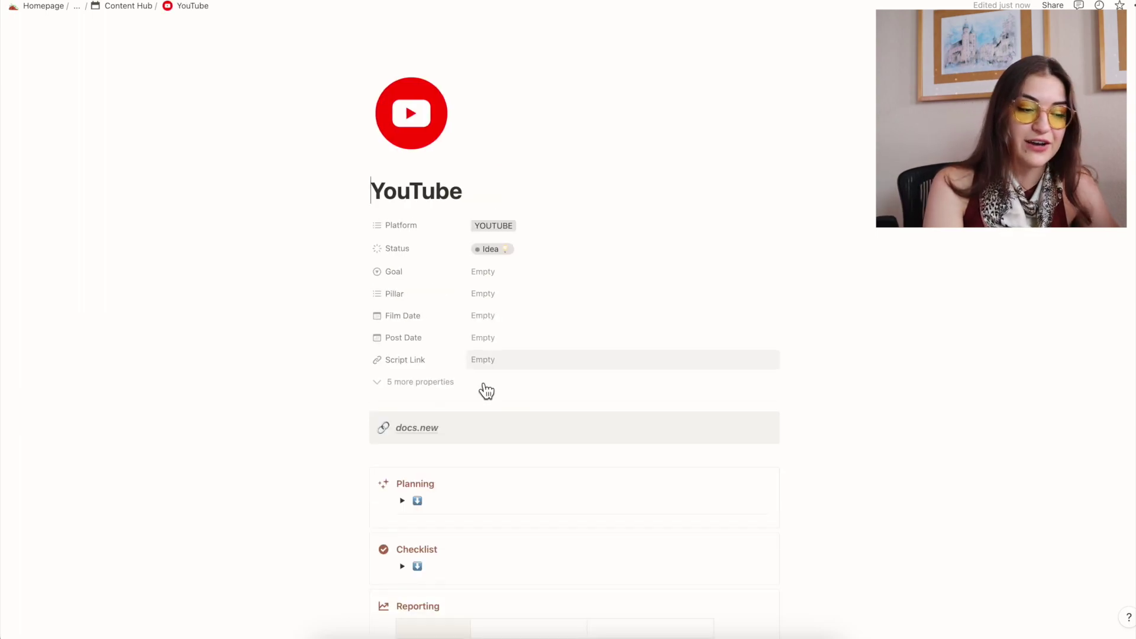
- Retitle the YouTube template page to 'july monthly reset video'
scroll(507, 444, "down", 3)
scroll(507, 445, "down", 2)
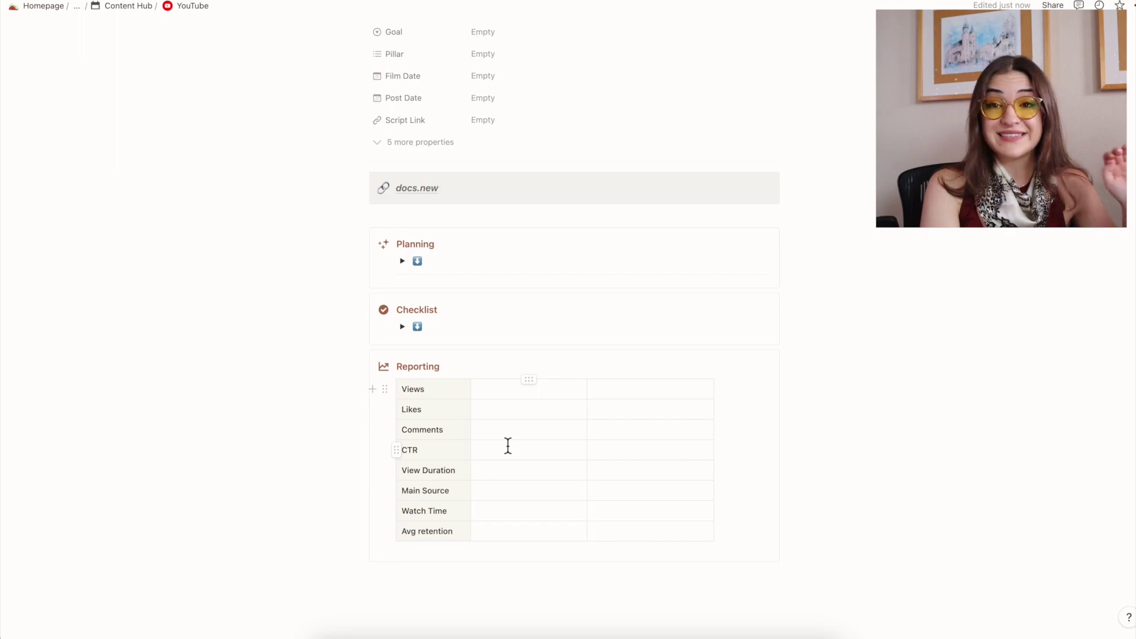
scroll(507, 445, "up", 1)
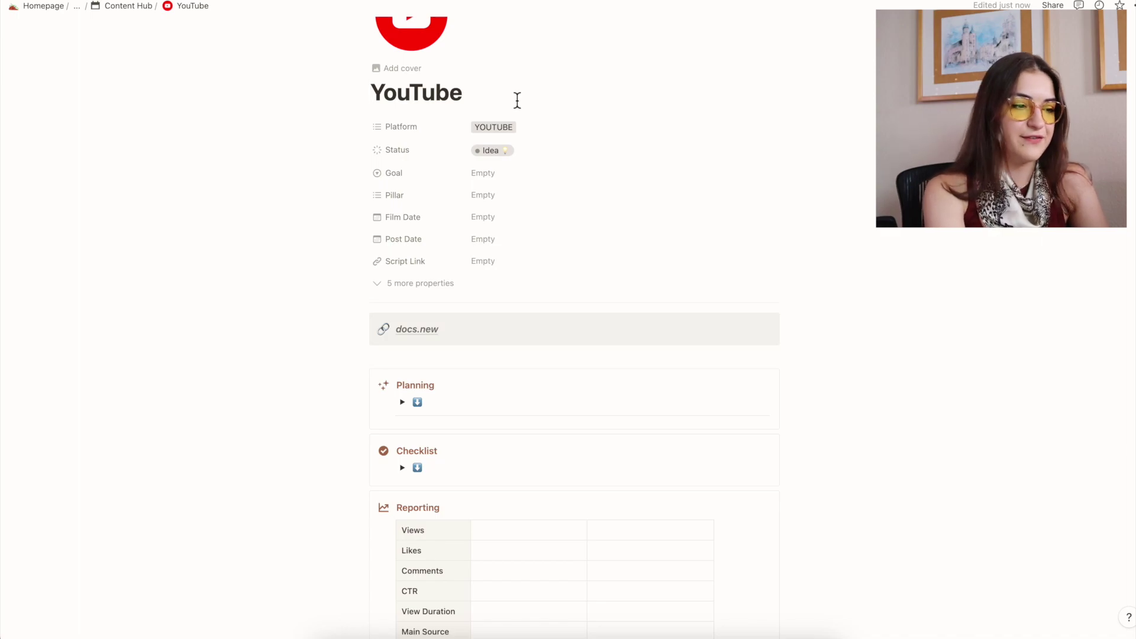
key("ctrl+a")
type("july ")
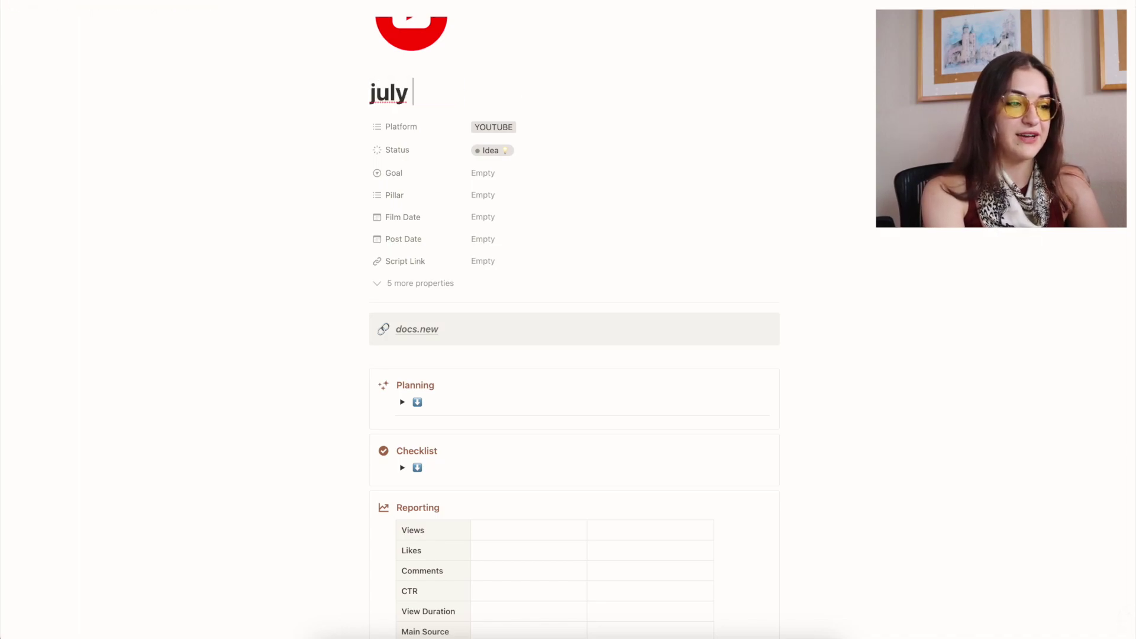
type("reset video")
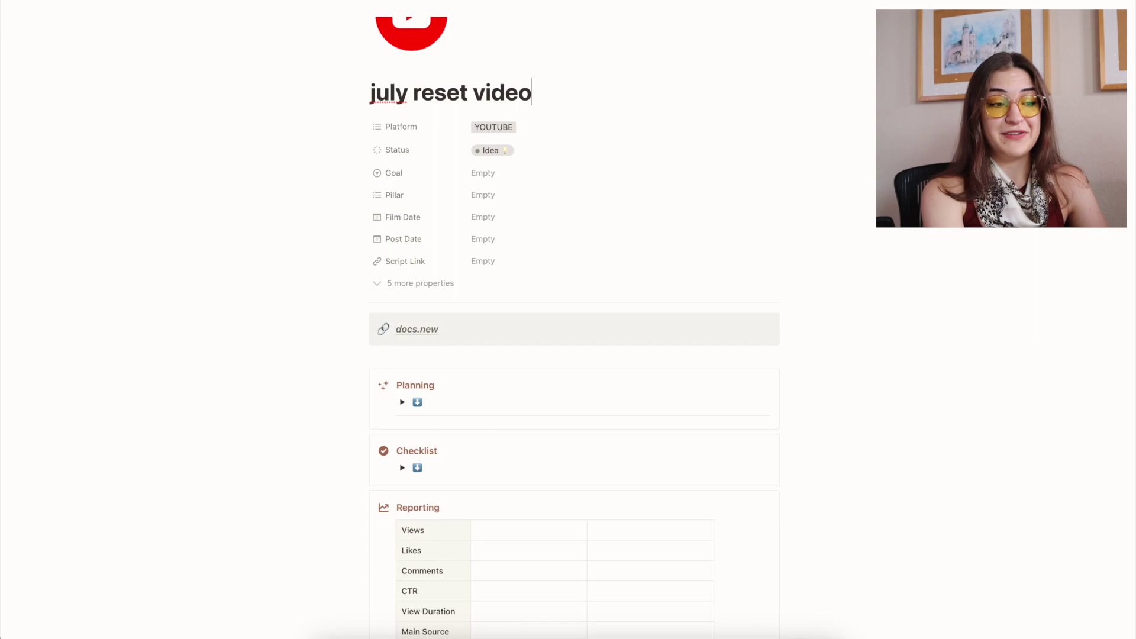
left_click(412, 92)
type("monthly")
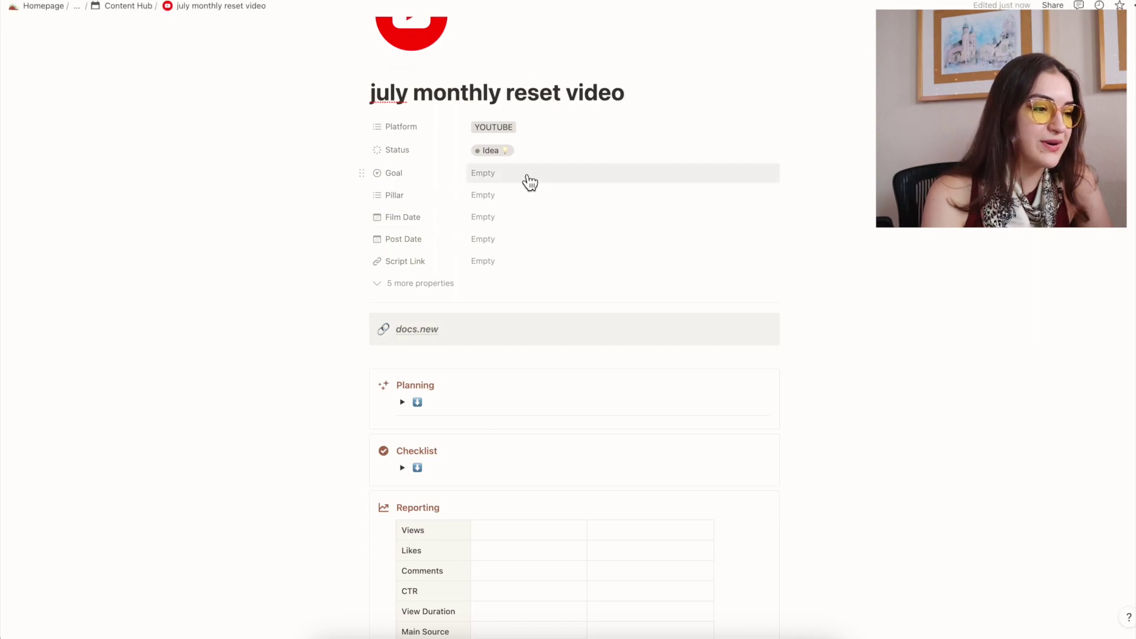
- Set the page's Goal property to HUB (personal)
left_click(530, 183)
key("Escape")
left_click(547, 184)
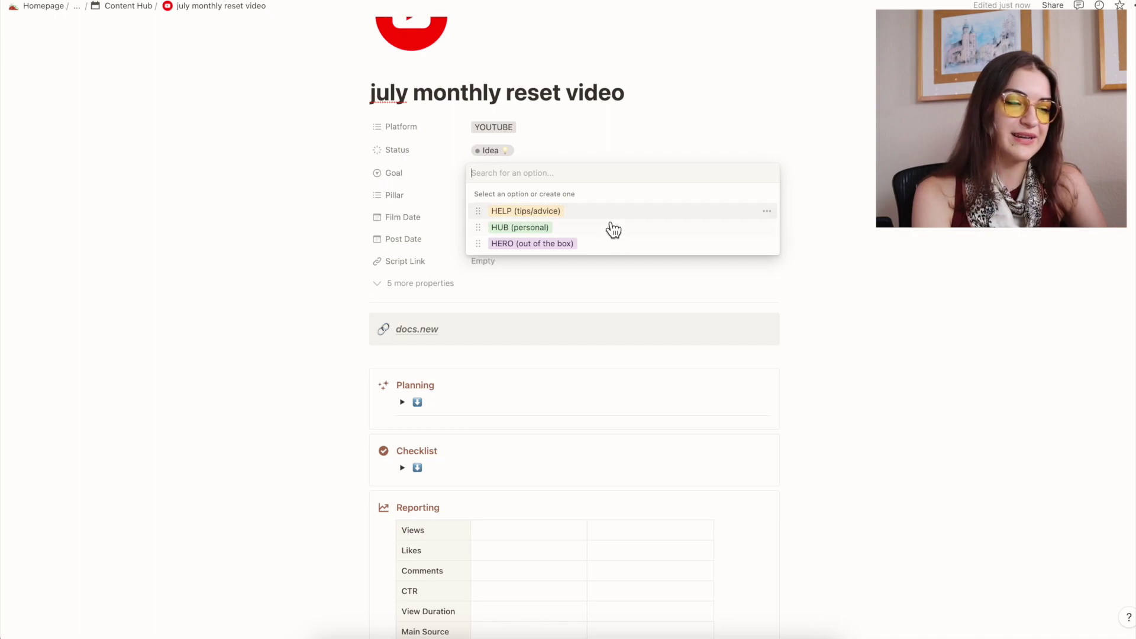
left_click(612, 229)
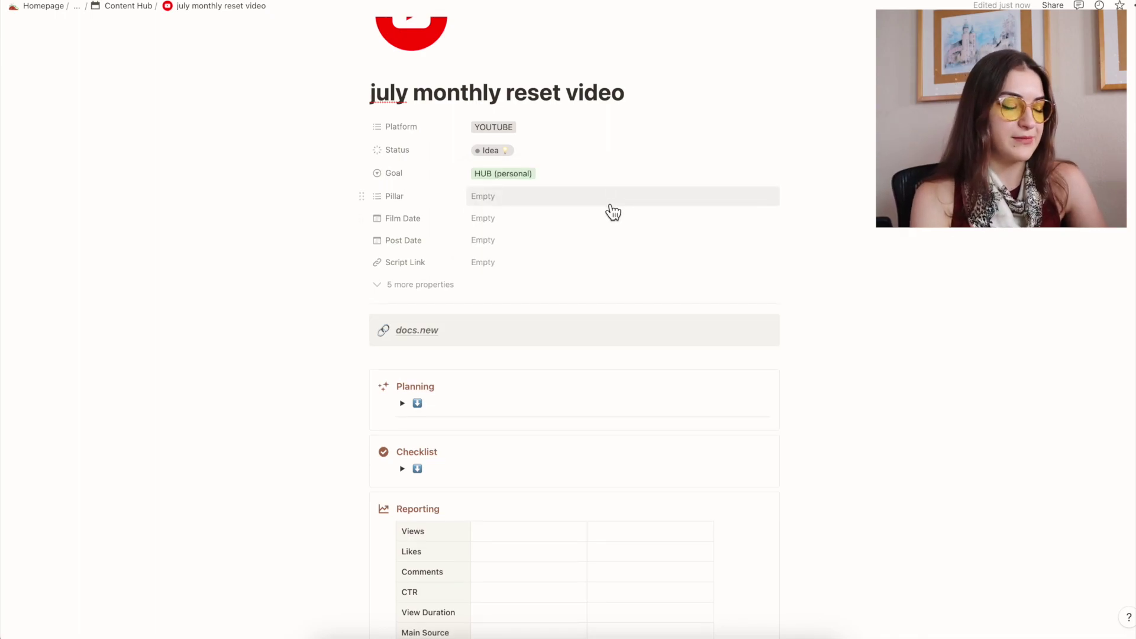
- Tag the Pillar property with 2. self improvement and 6. lifestyle
left_click(610, 209)
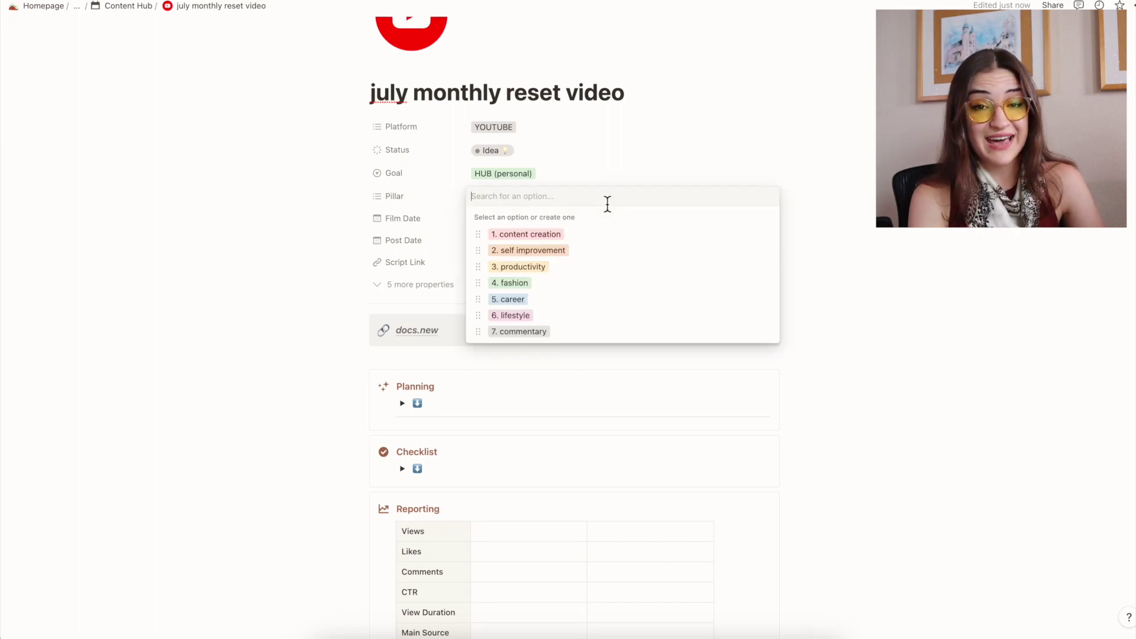
left_click(635, 171)
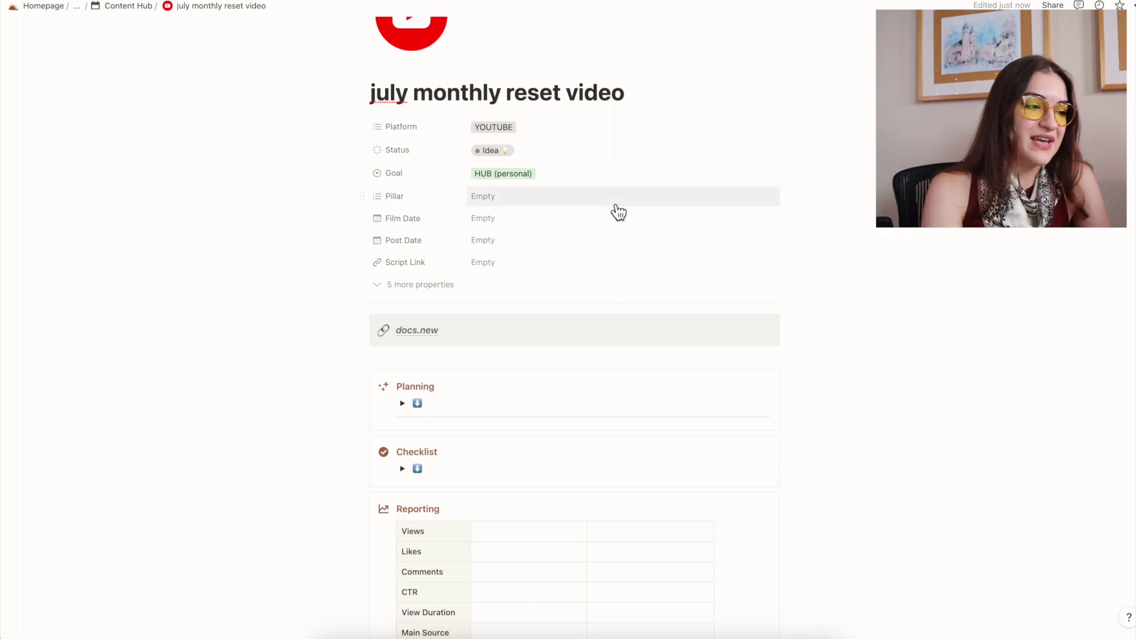
left_click(612, 203)
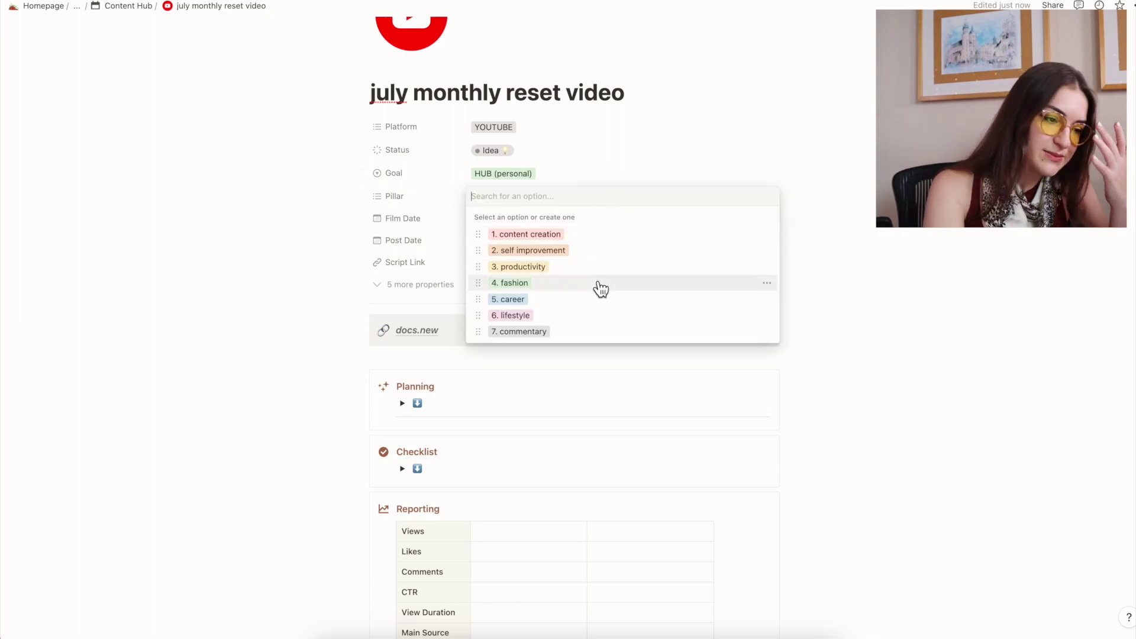
left_click(595, 253)
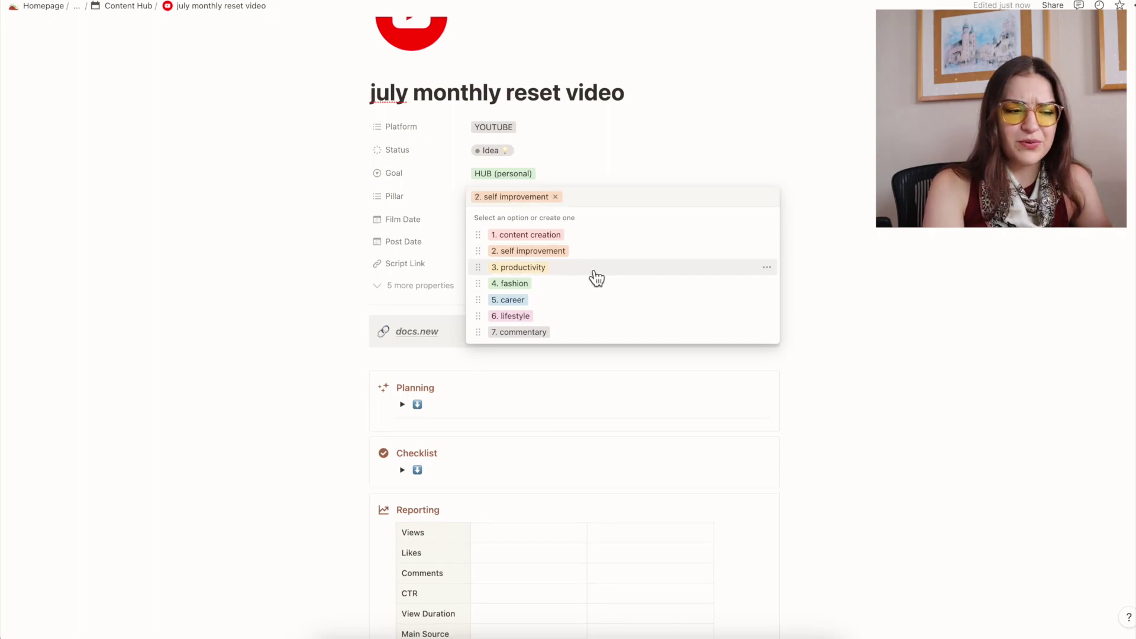
left_click(592, 317)
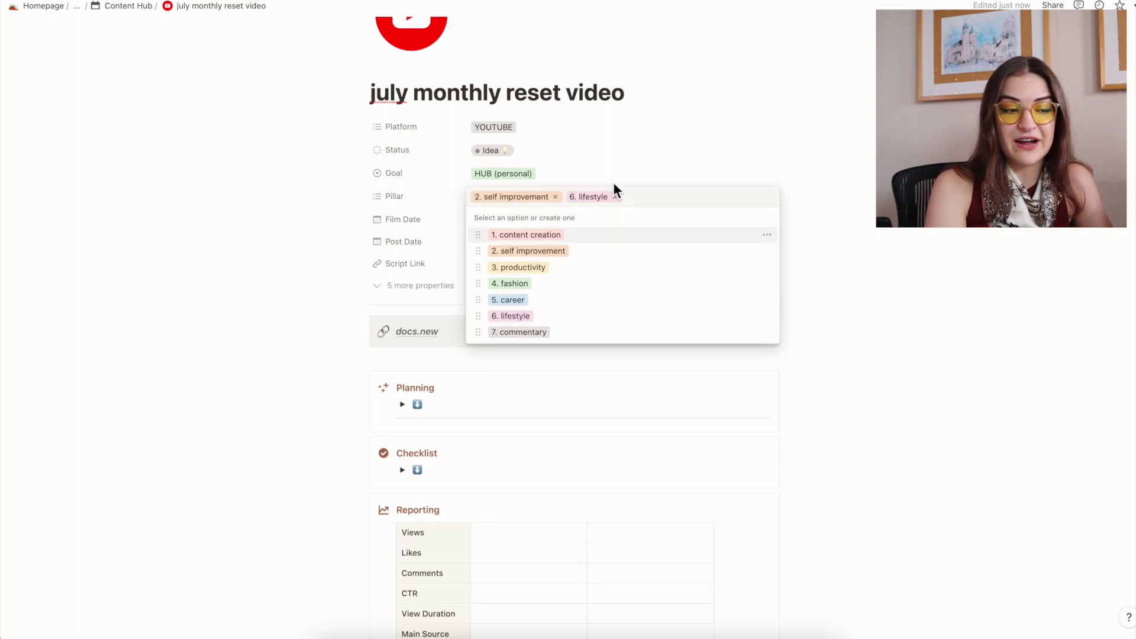
left_click(621, 185)
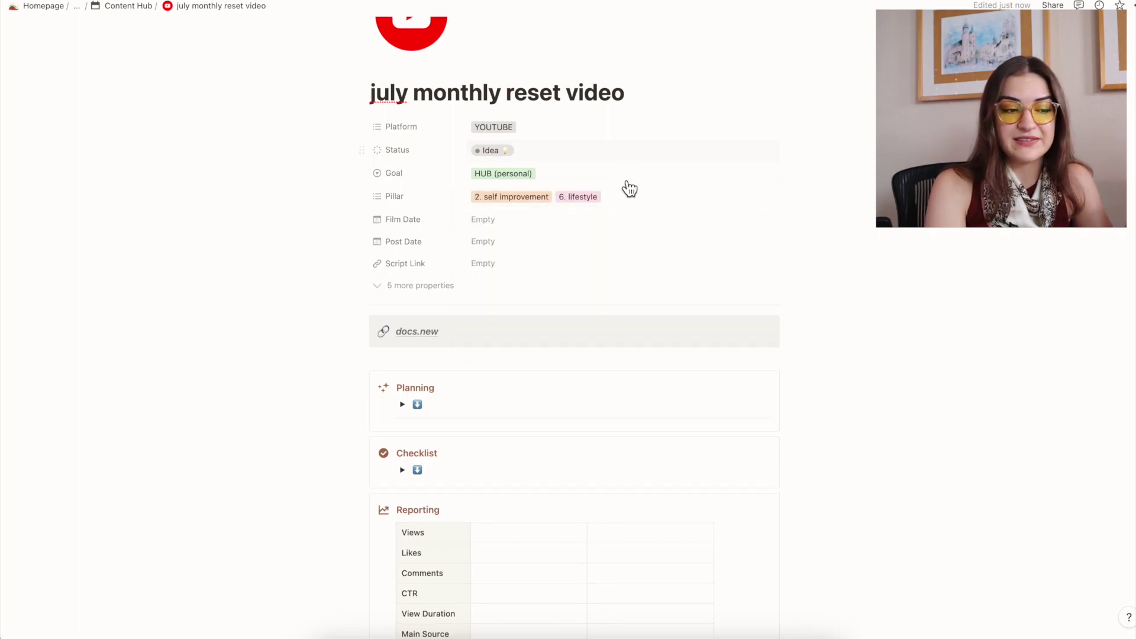
left_click(641, 227)
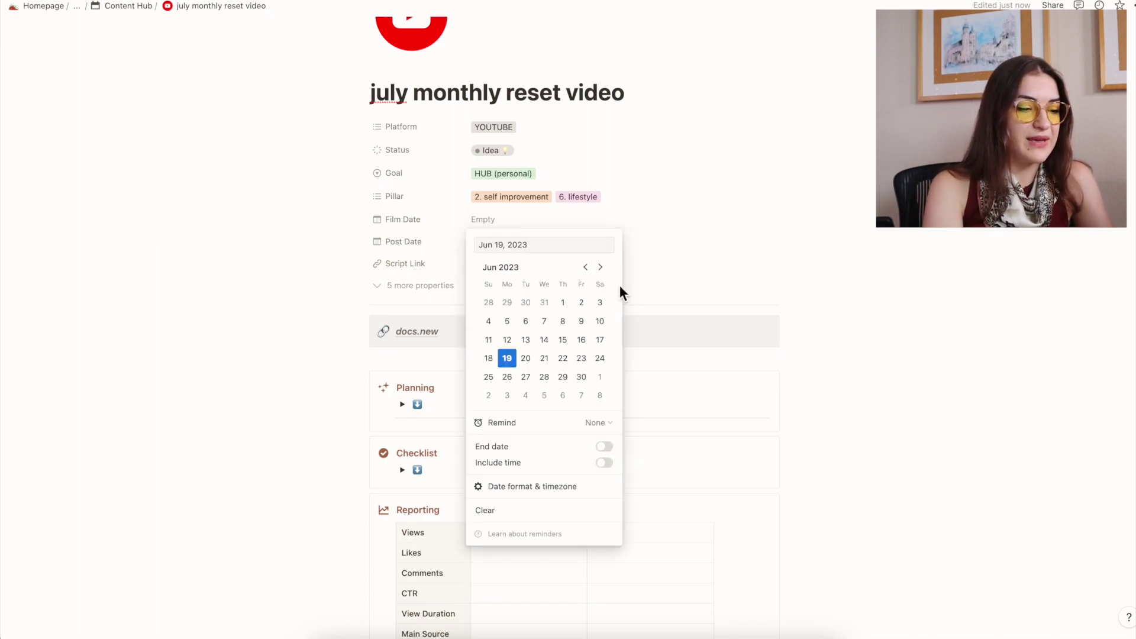
left_click(590, 383)
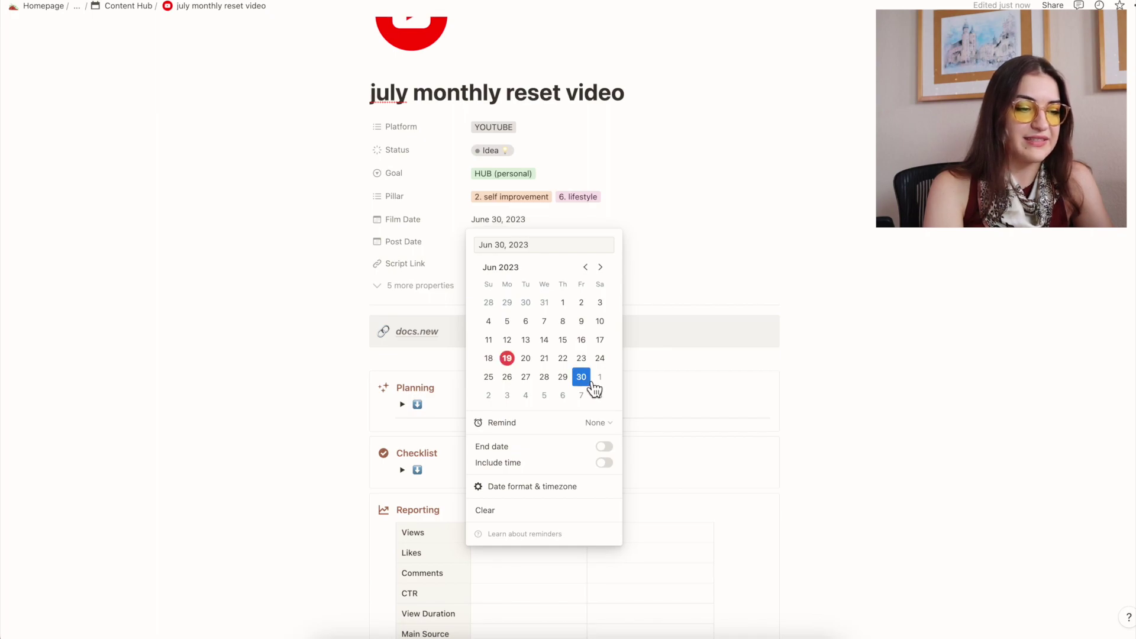
left_click(667, 269)
left_click(658, 246)
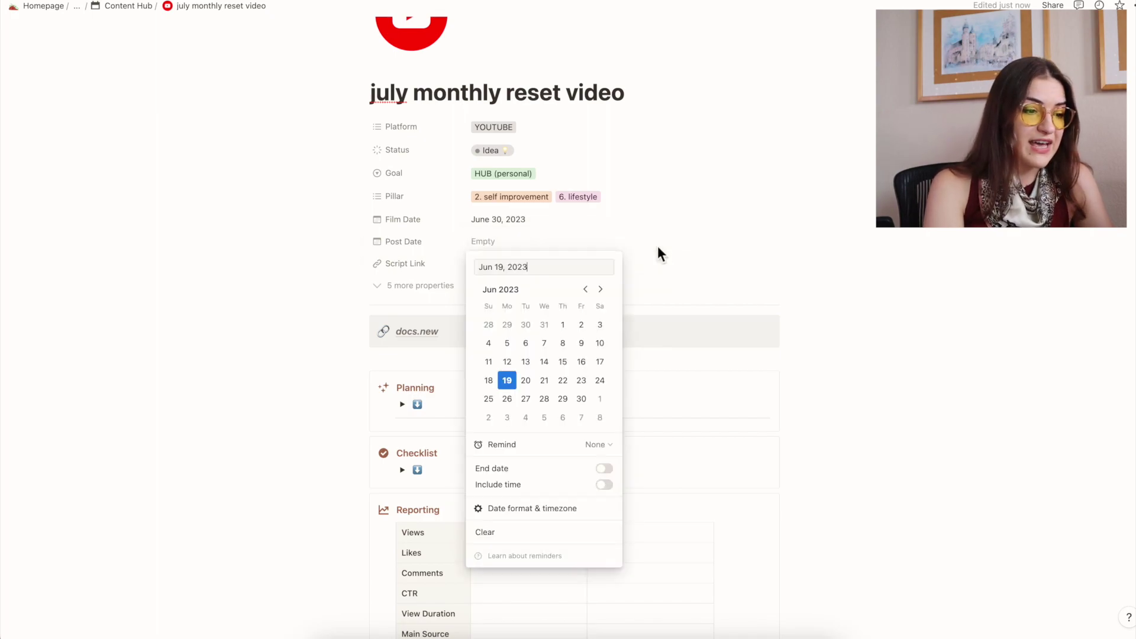
left_click(600, 289)
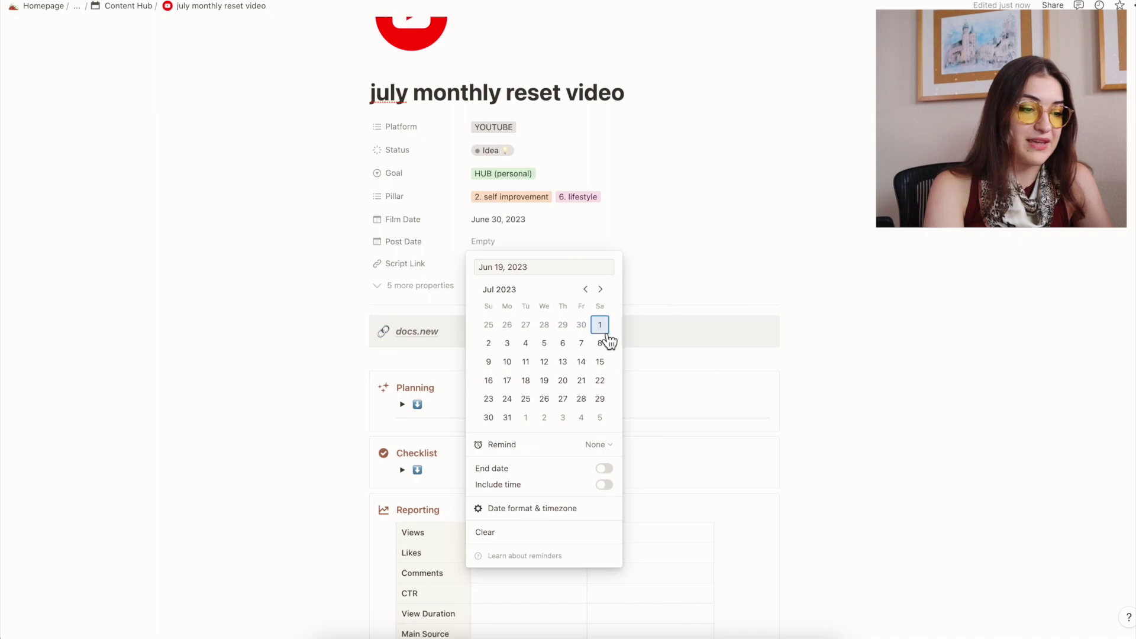
left_click(512, 348)
left_click(548, 243)
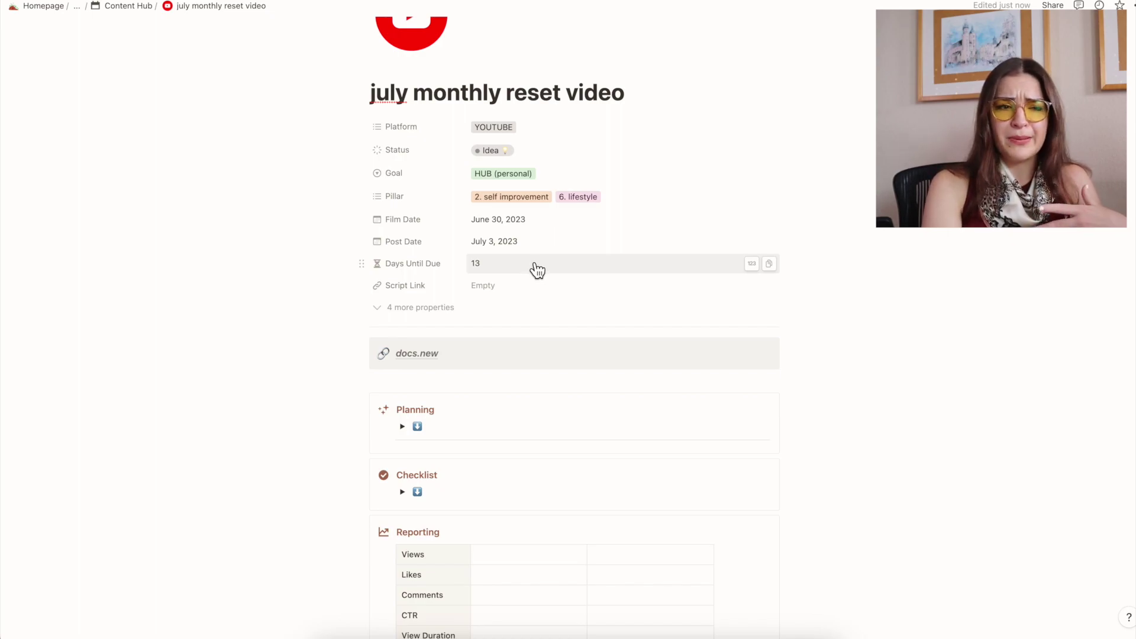
left_click(556, 224)
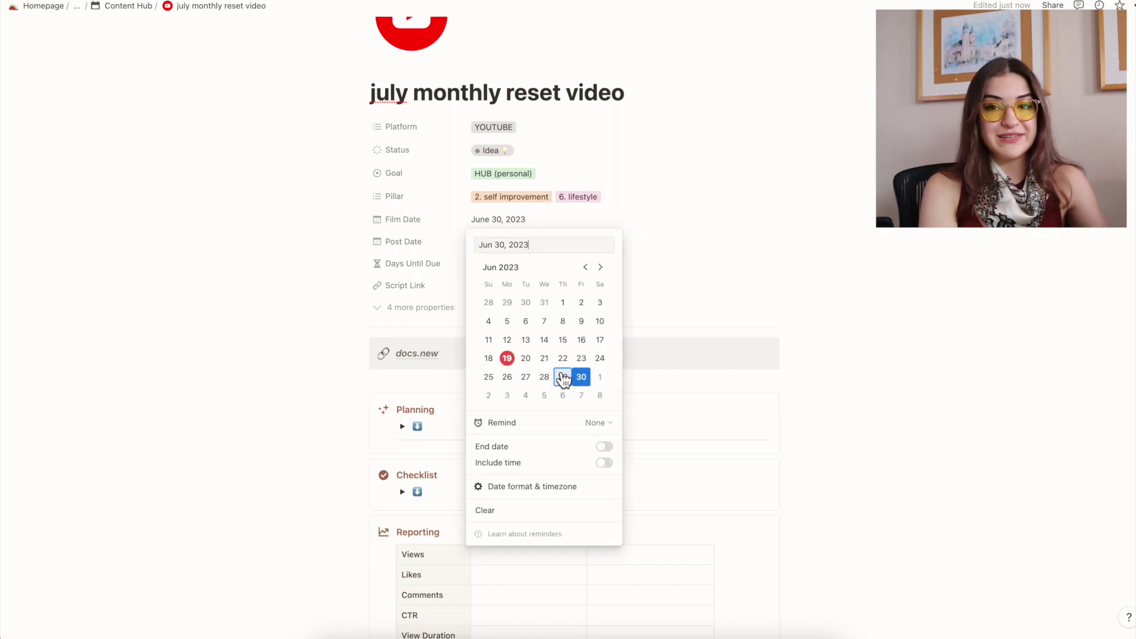
left_click(658, 250)
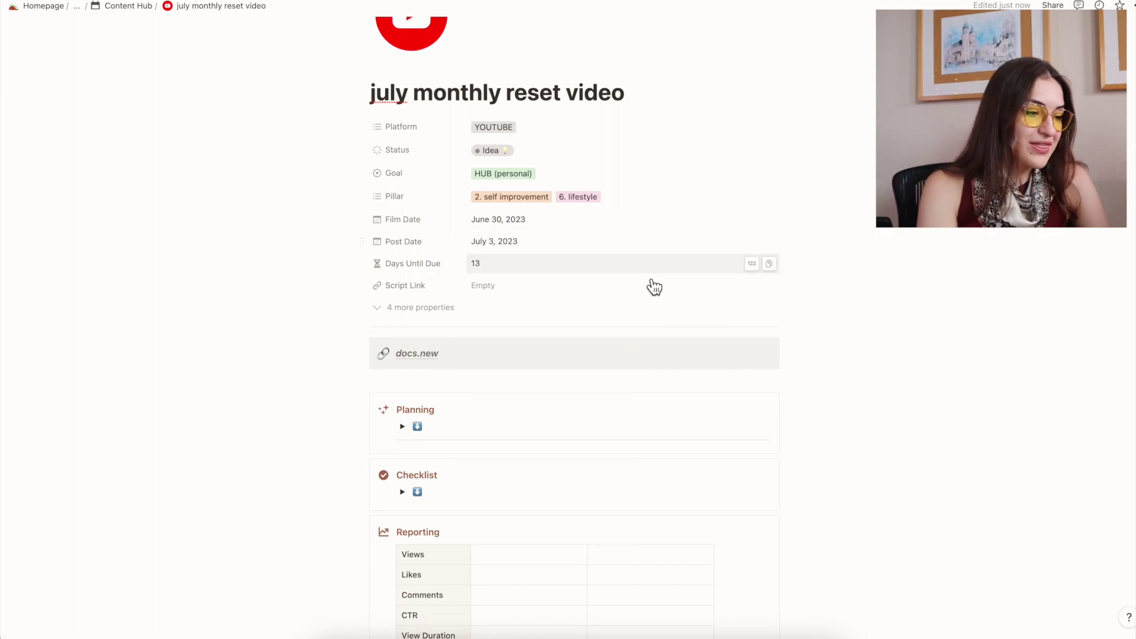
scroll(636, 273, "down", 2)
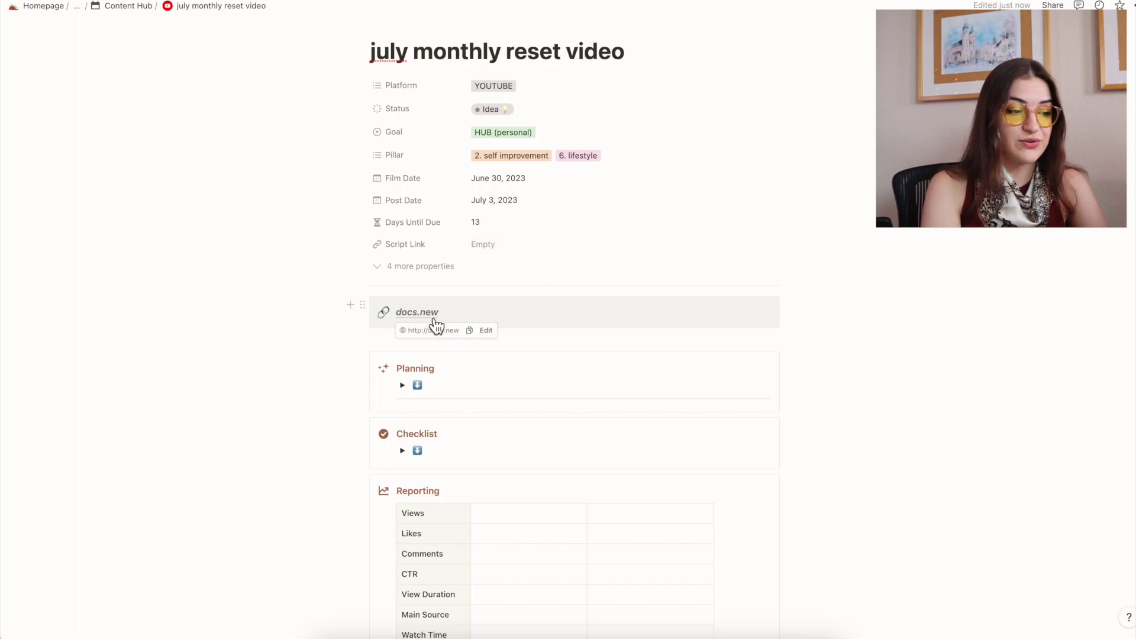
left_click(433, 322)
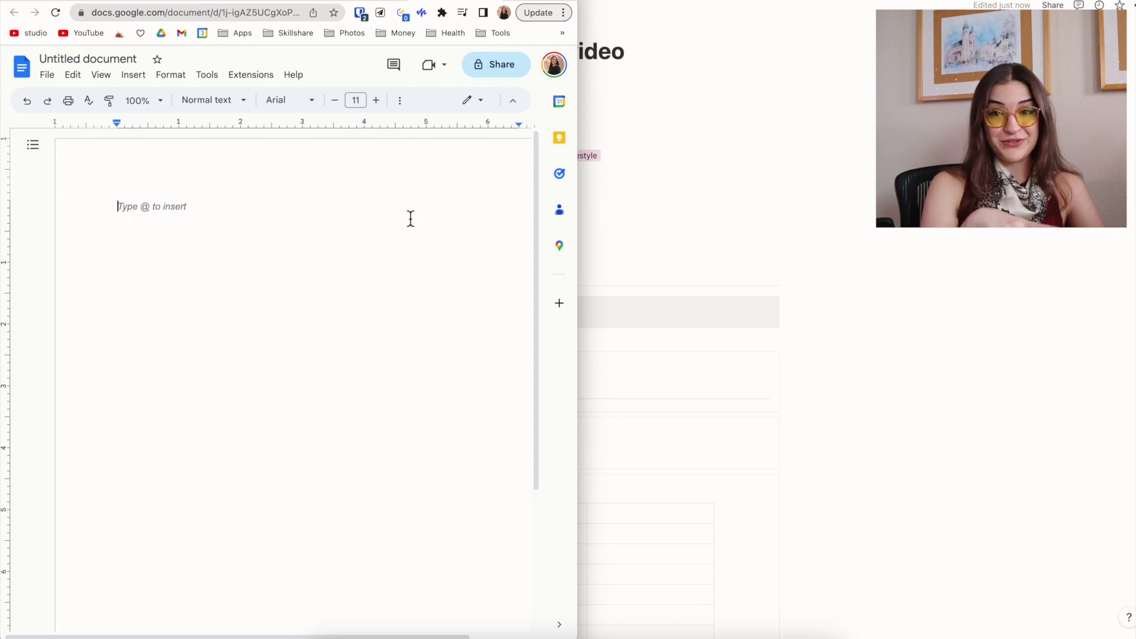
left_click(251, 19)
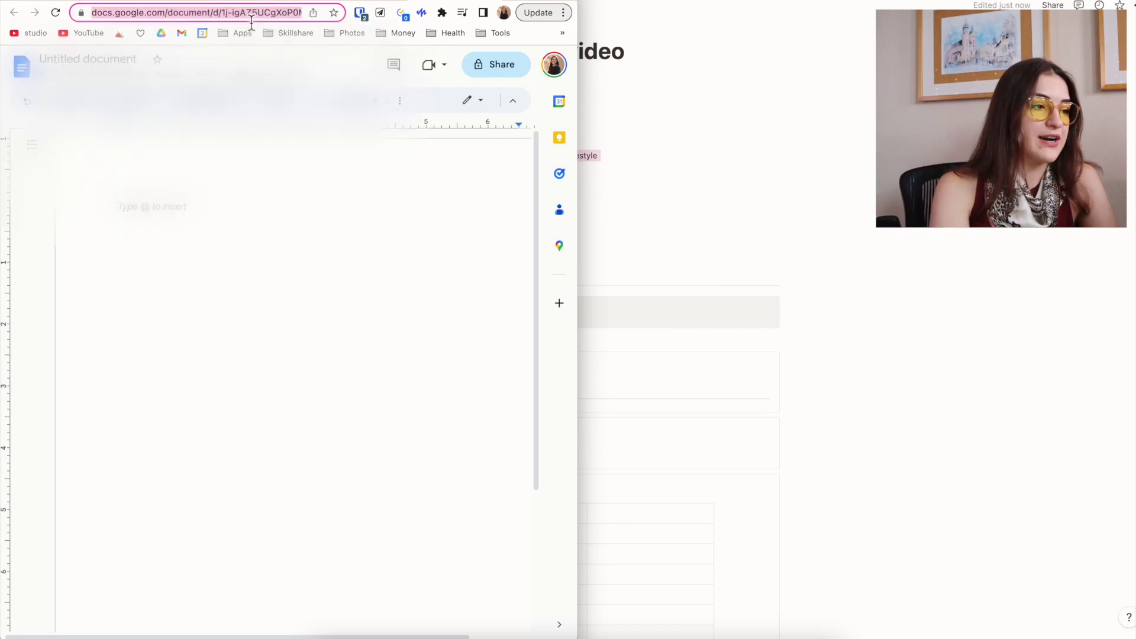
key("BackSpace")
type("docs.new")
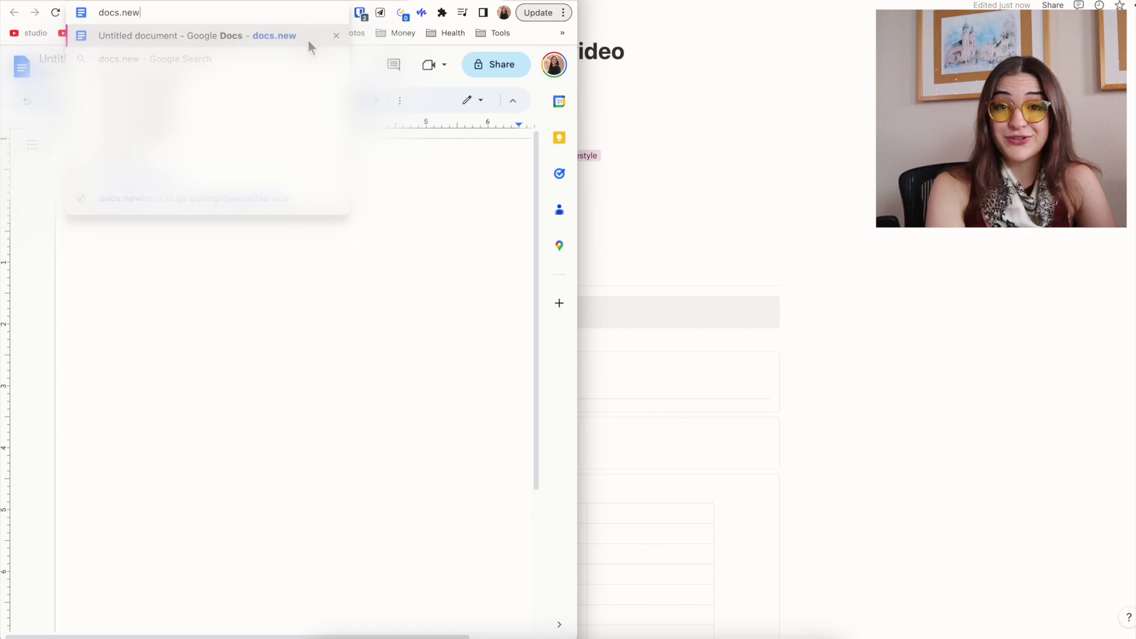
key("Return")
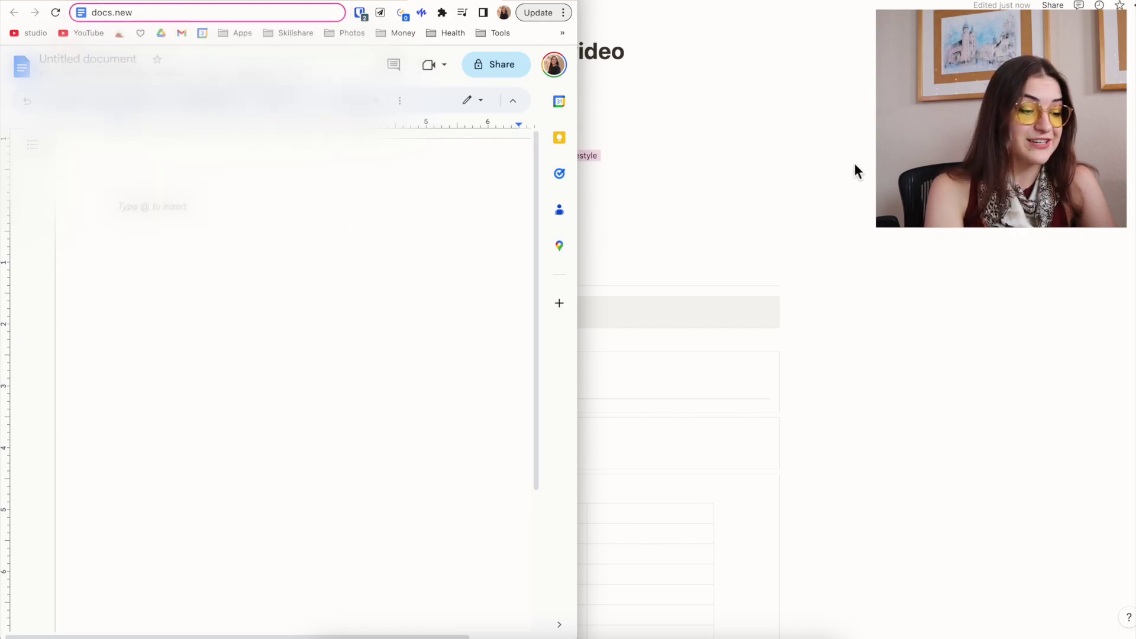
left_click(850, 193)
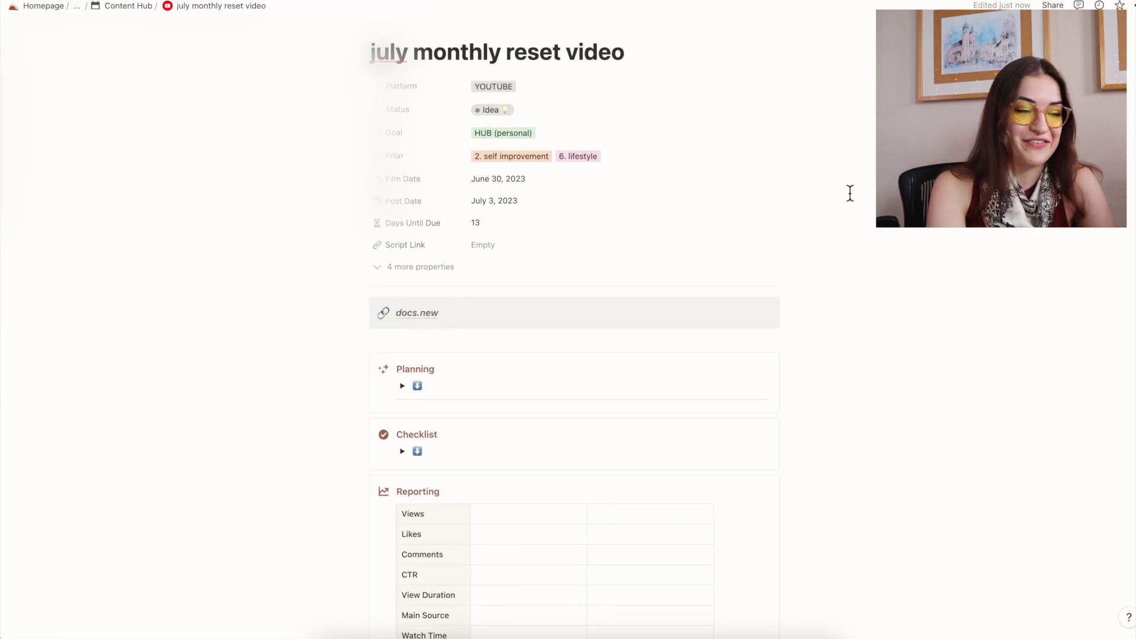
scroll(850, 193, "down", 3)
- Delete the empty line below the docs.new link
left_click(753, 240)
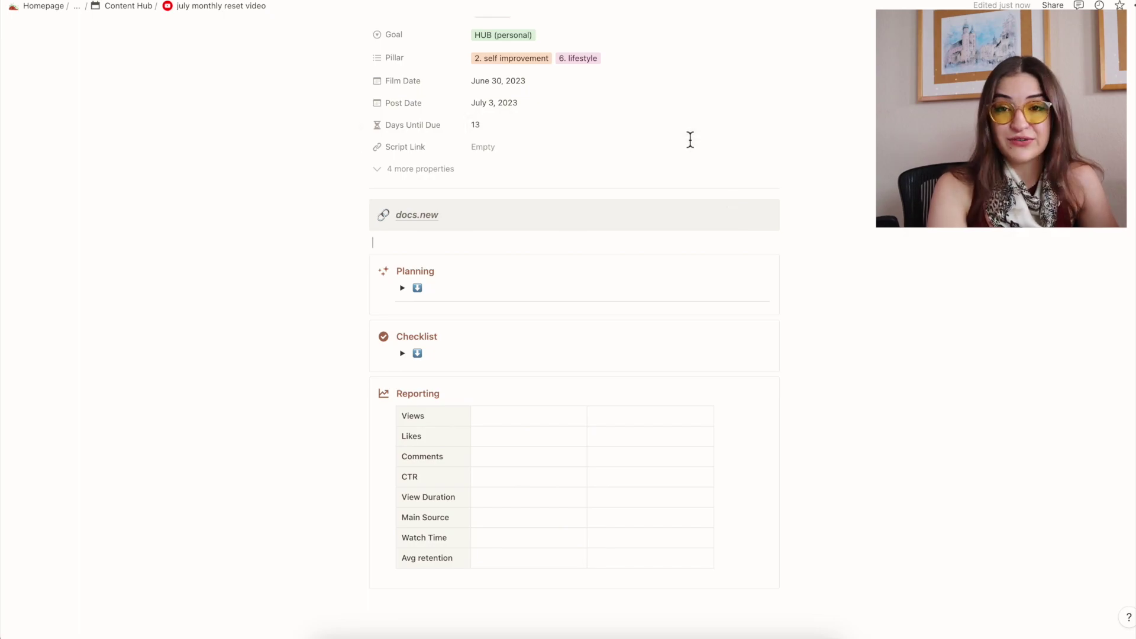
key("Up")
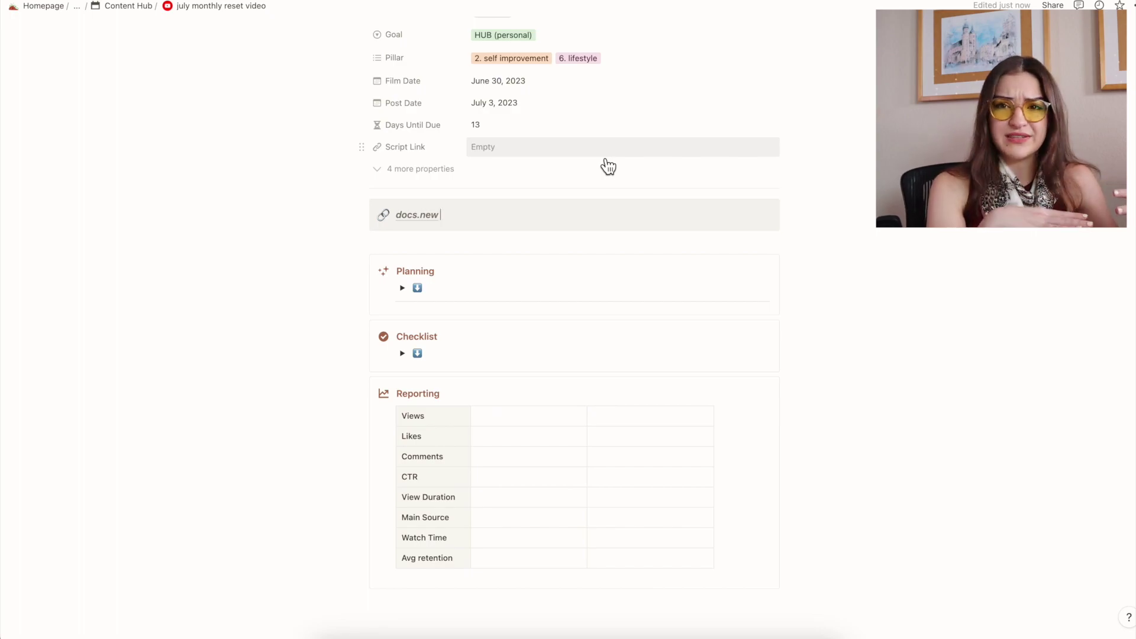
scroll(609, 167, "up", 3)
scroll(608, 167, "down", 5)
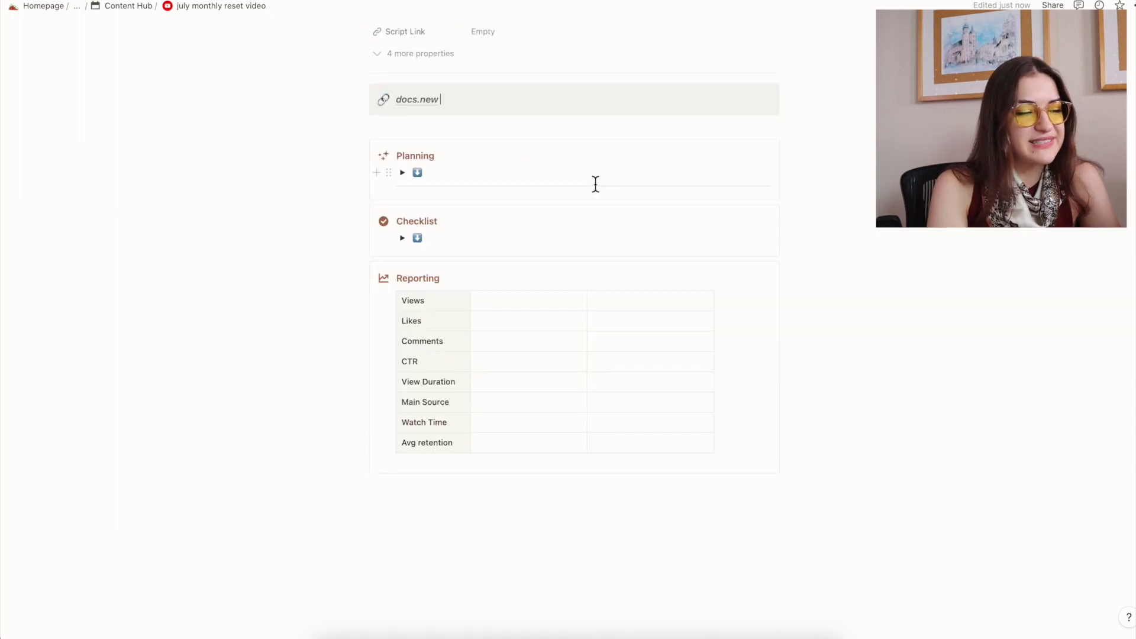
- Expand the Planning section to review its title and thumbnail ideas, then fold it away
left_click(402, 172)
left_click(467, 193)
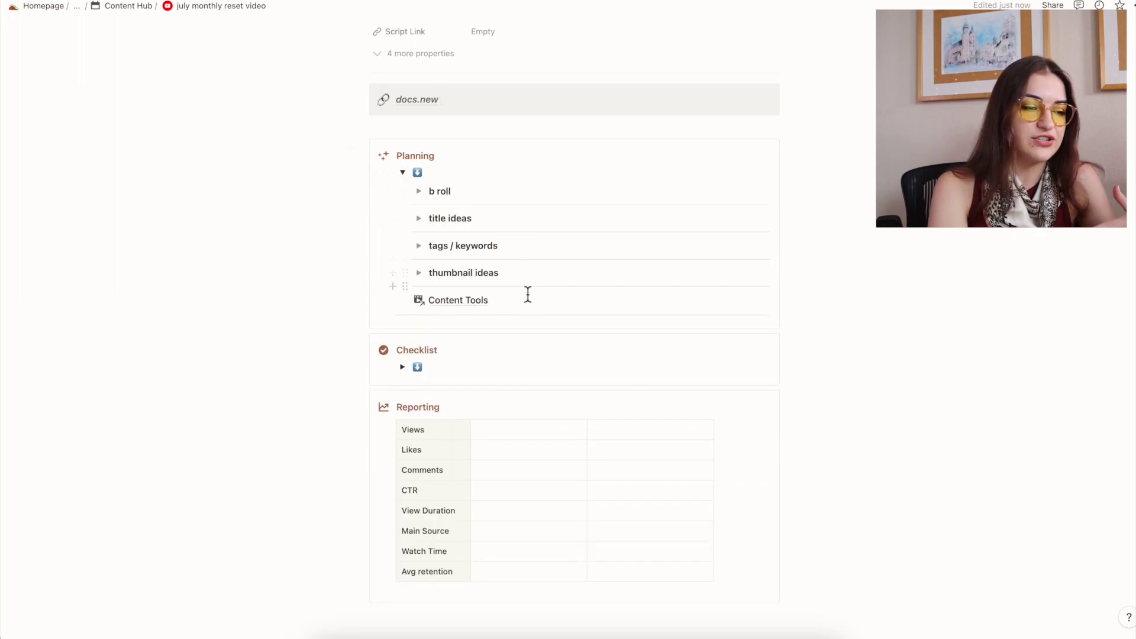
left_click(510, 228)
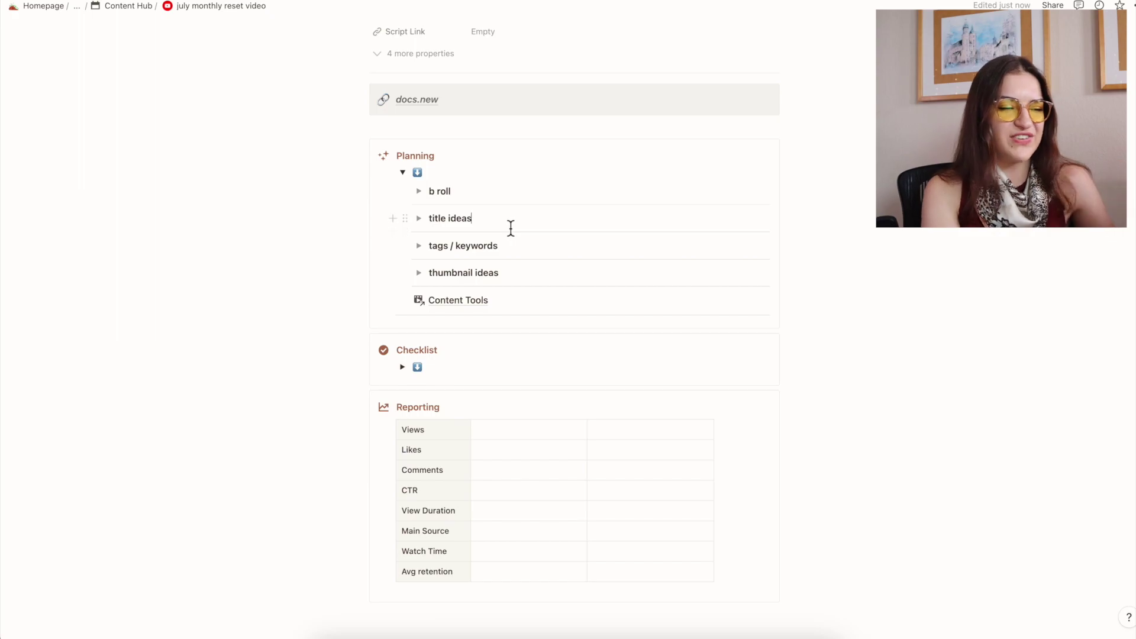
left_click(527, 276)
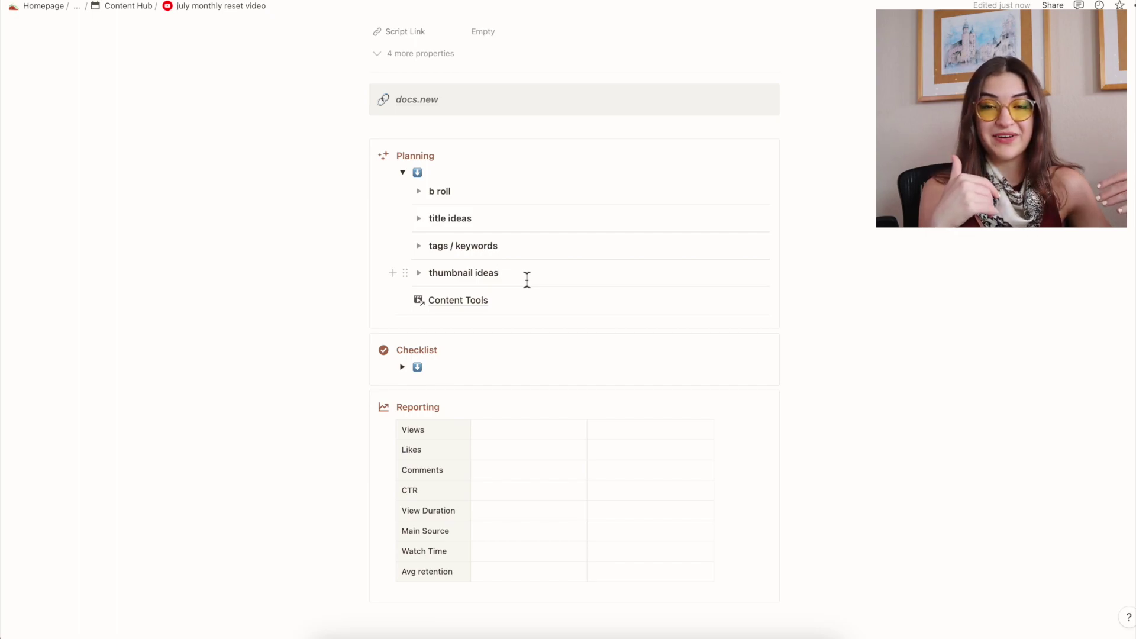
left_click(526, 280)
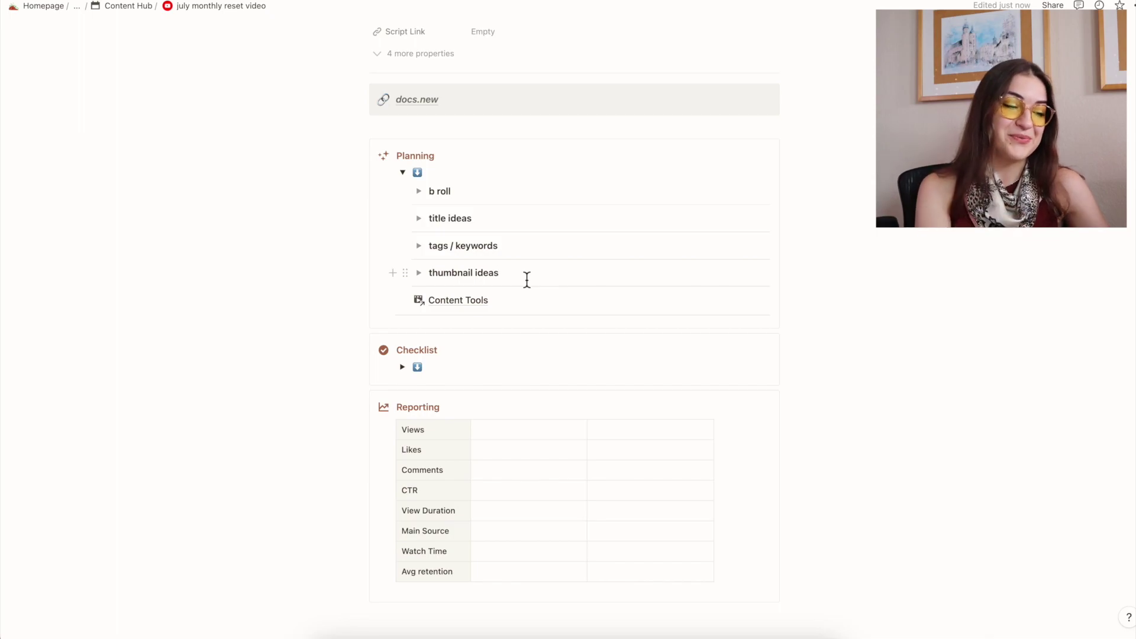
left_click(402, 172)
- Expand the Checklist with its Import and Edit task lists, then fold Edit again
left_click(402, 238)
left_click(419, 257)
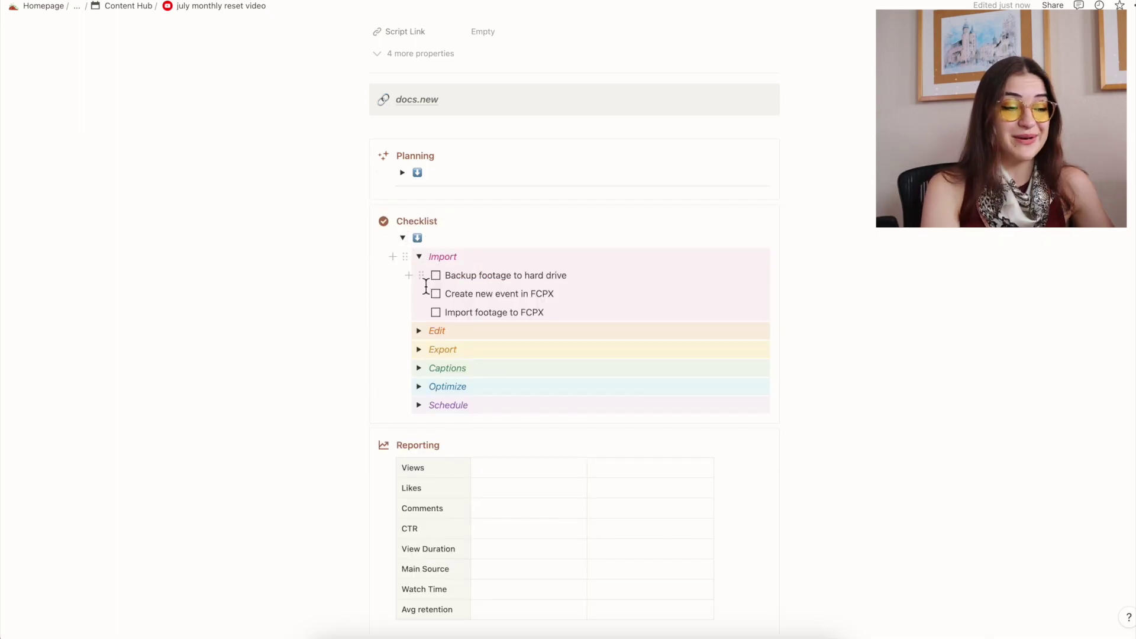
left_click(420, 331)
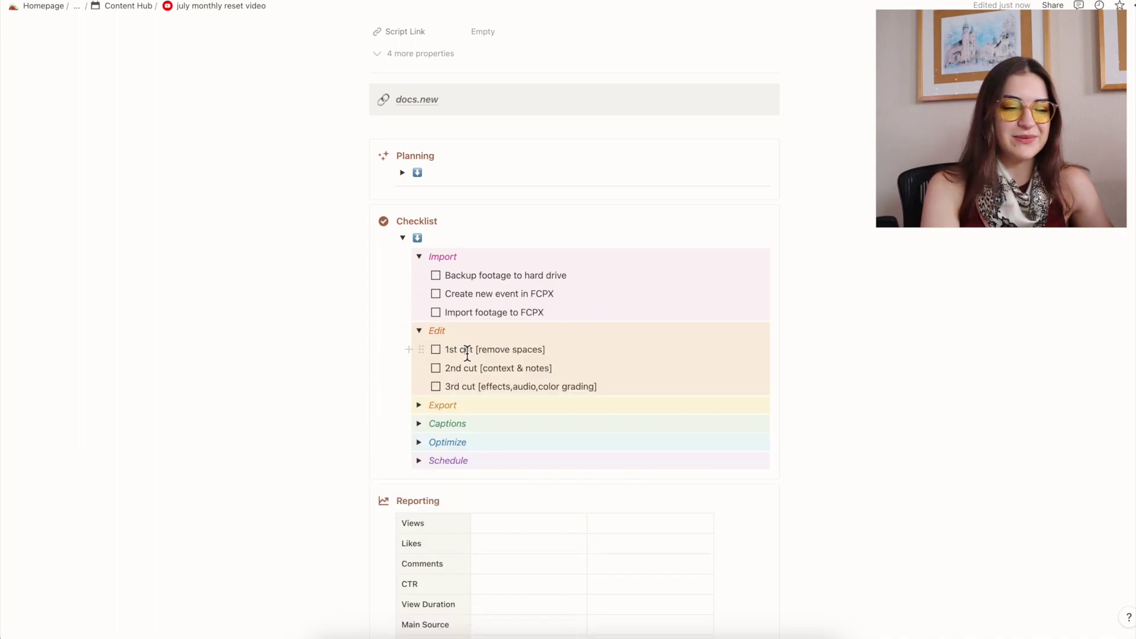
left_click(585, 353)
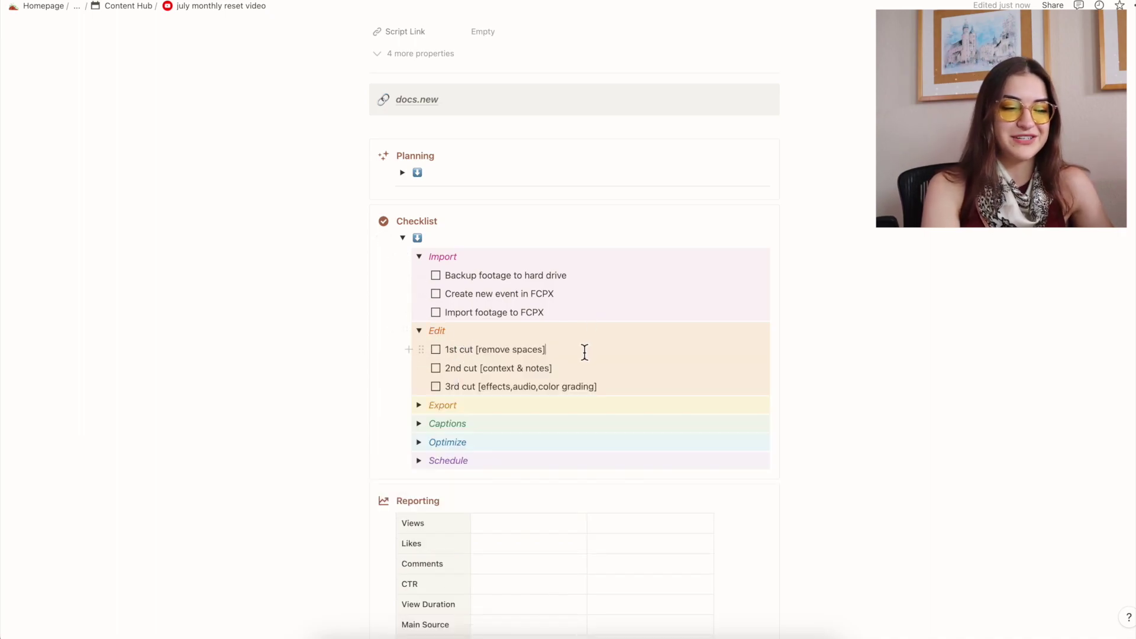
left_click(616, 395)
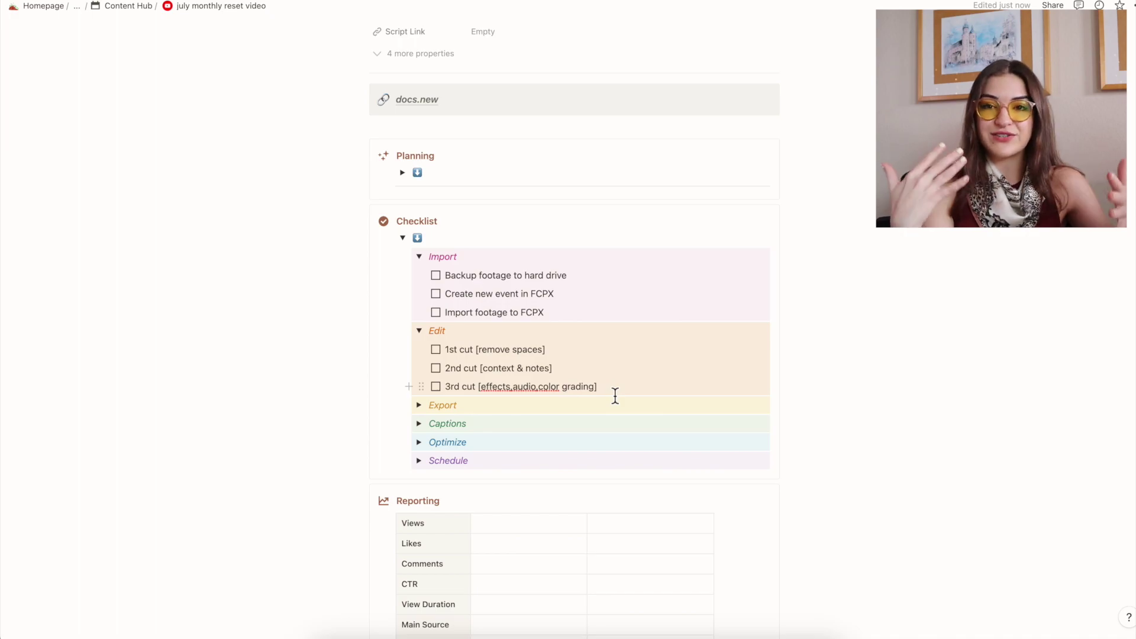
left_click(419, 330)
- Collapse the Import task list and the whole Checklist section
left_click(419, 256)
left_click(403, 237)
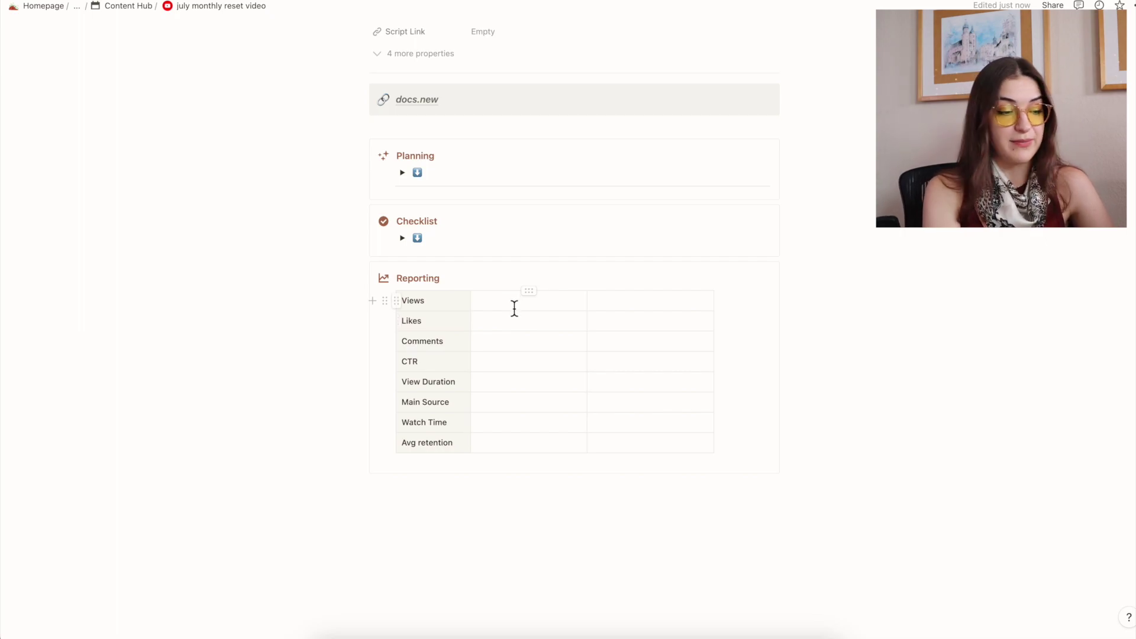
left_click(513, 306)
scroll(512, 308, "up", 3)
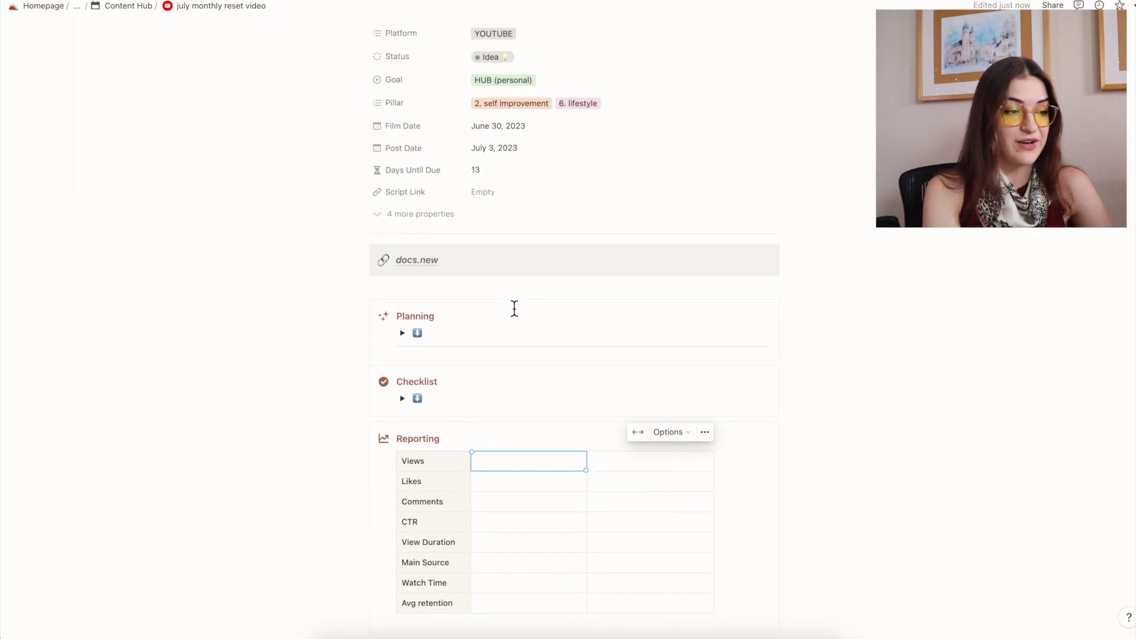
- Show the four hidden page properties, hide them again, and return to the top
left_click(454, 229)
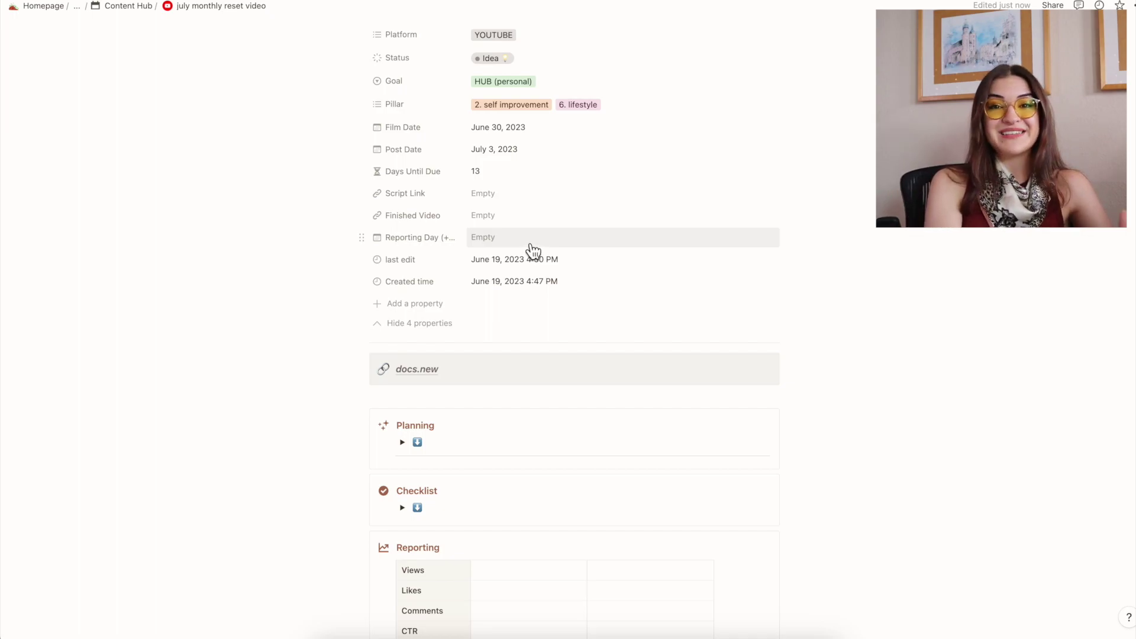
left_click(449, 327)
scroll(456, 358, "down", 3)
scroll(453, 358, "up", 1)
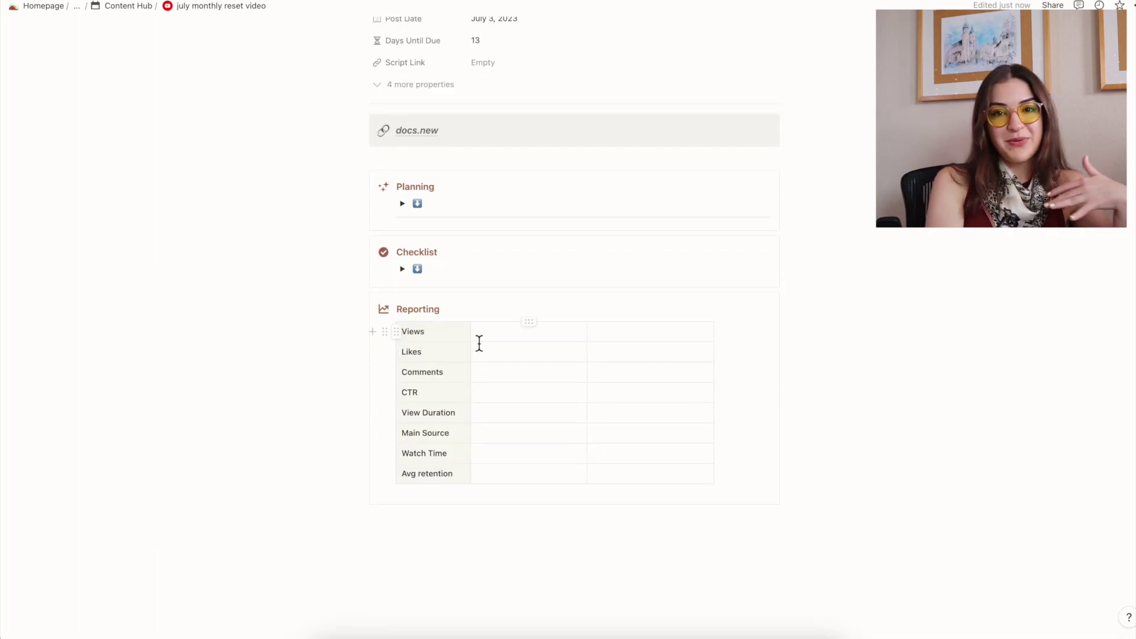
left_click(496, 333)
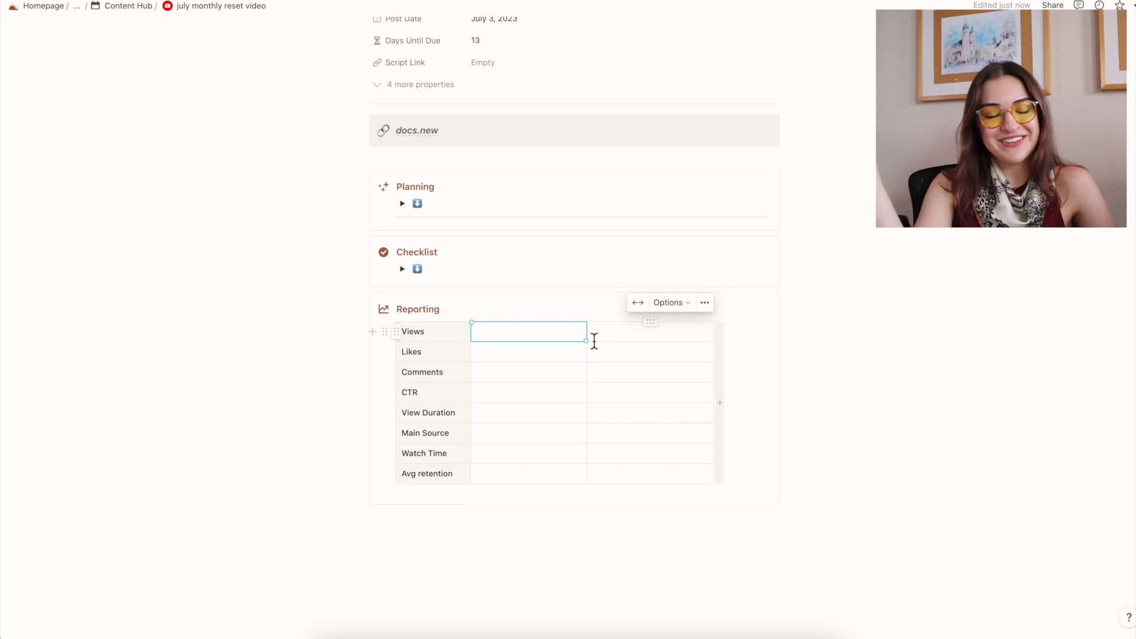
scroll(586, 255, "up", 5)
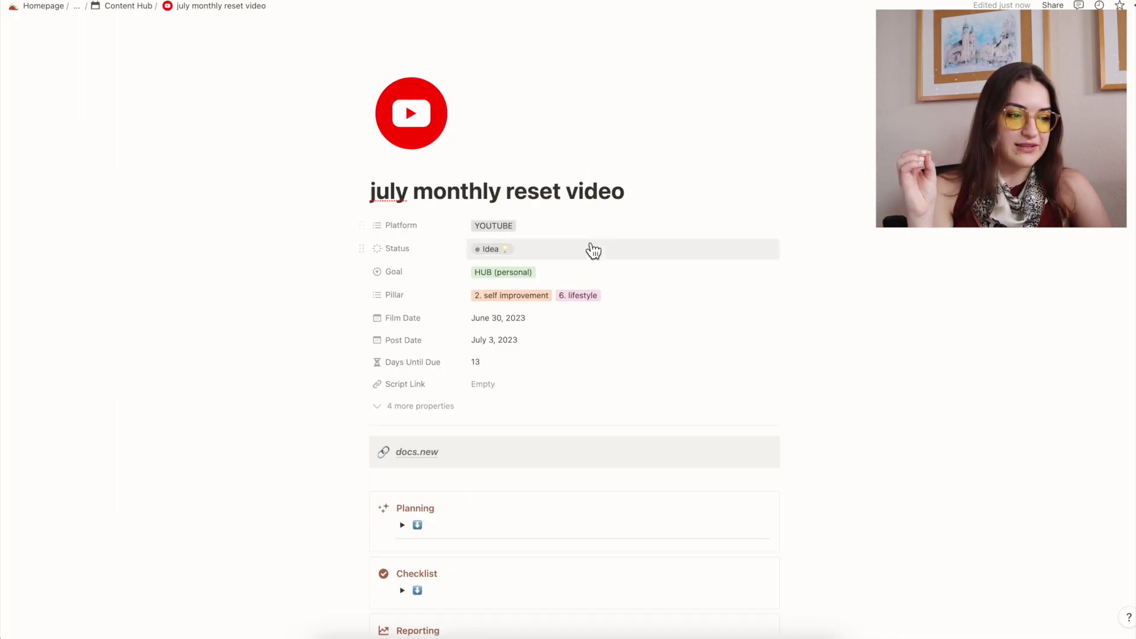
- Set the video's Status to TTH and return to the Content dashboard
left_click(592, 251)
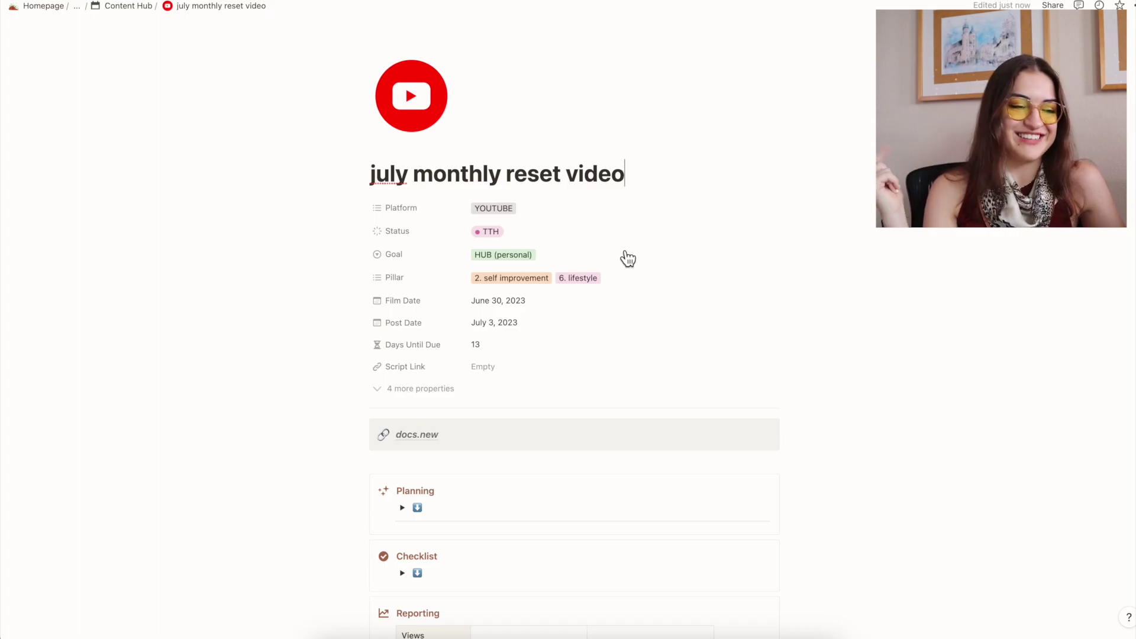
left_click(118, 6)
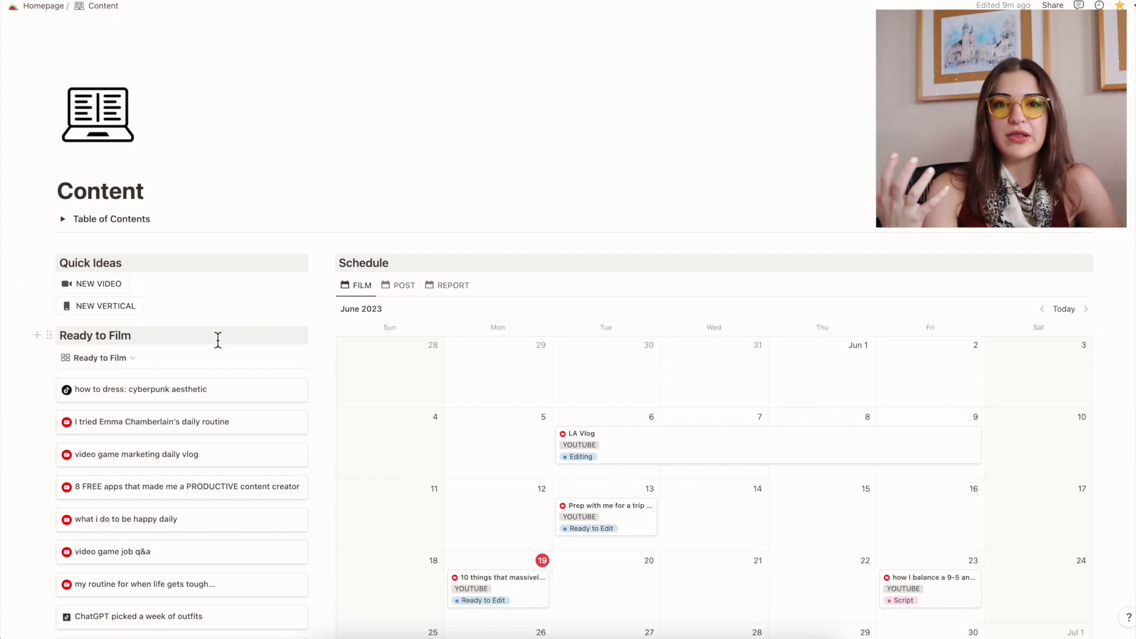
- Scroll the Film schedule calendar forward from June 2023 to July 2023
scroll(218, 339, "down", 2)
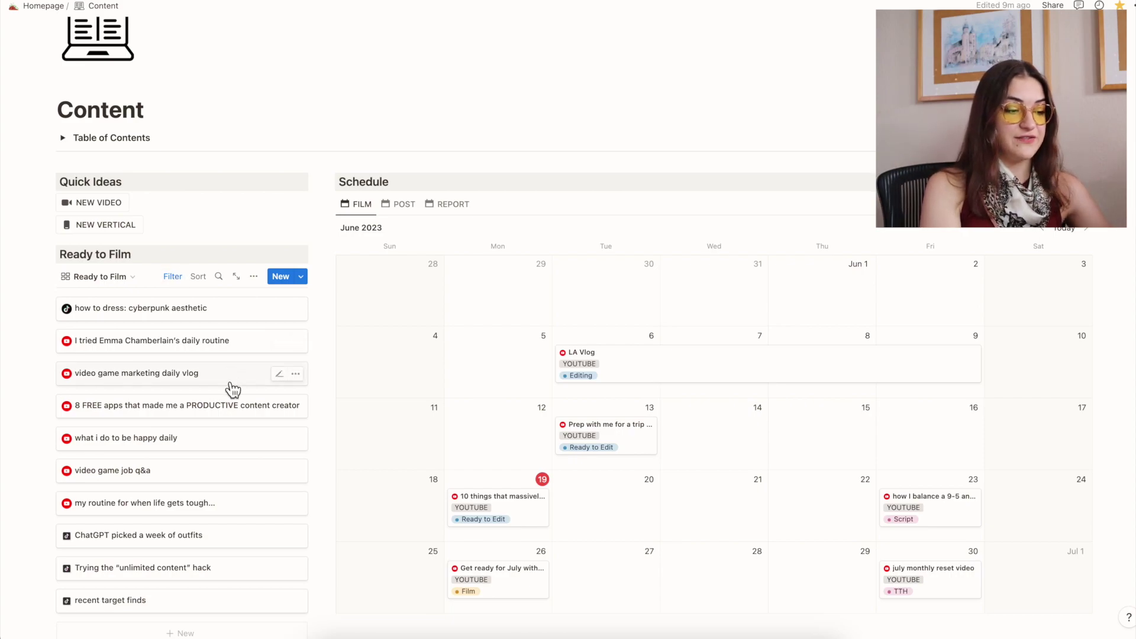
scroll(224, 459, "down", 1)
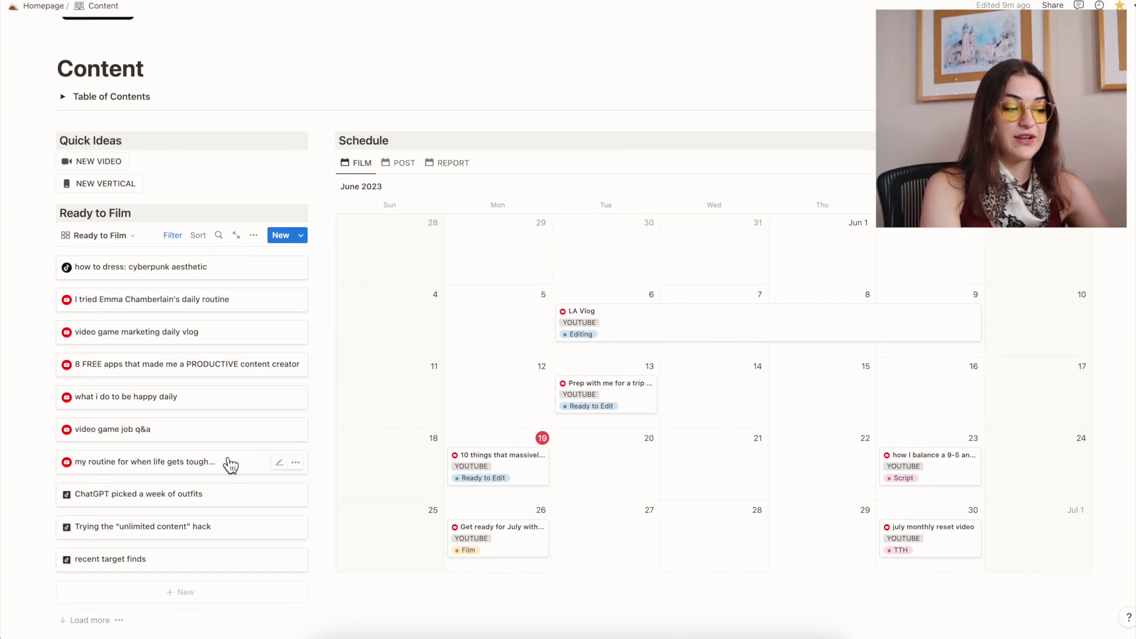
scroll(228, 462, "up", 1)
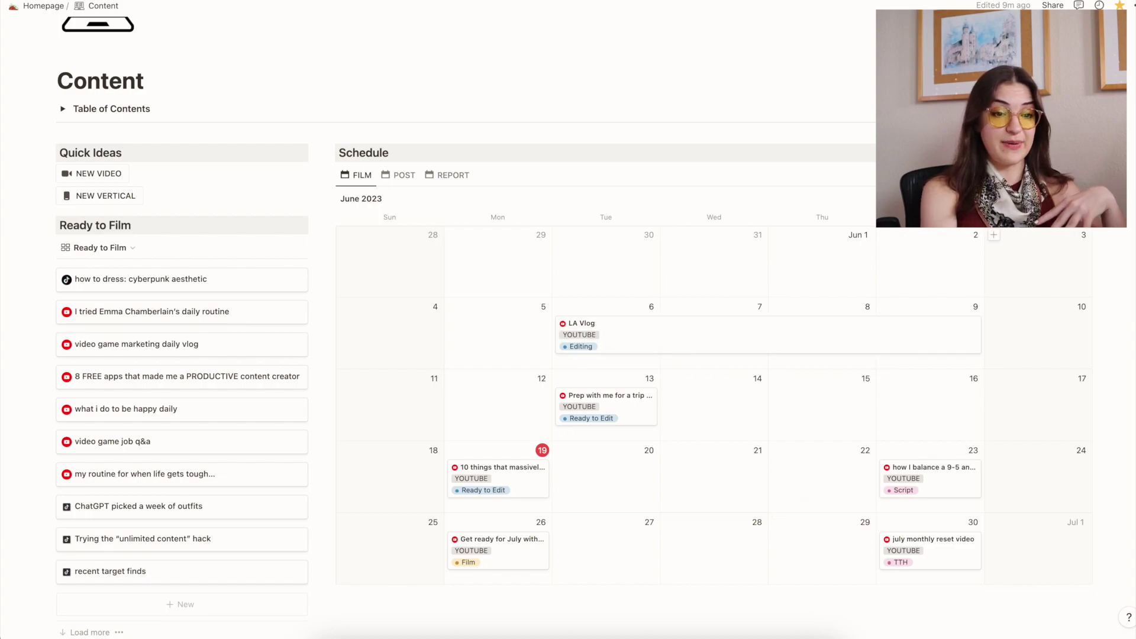
scroll(905, 408, "down", 5)
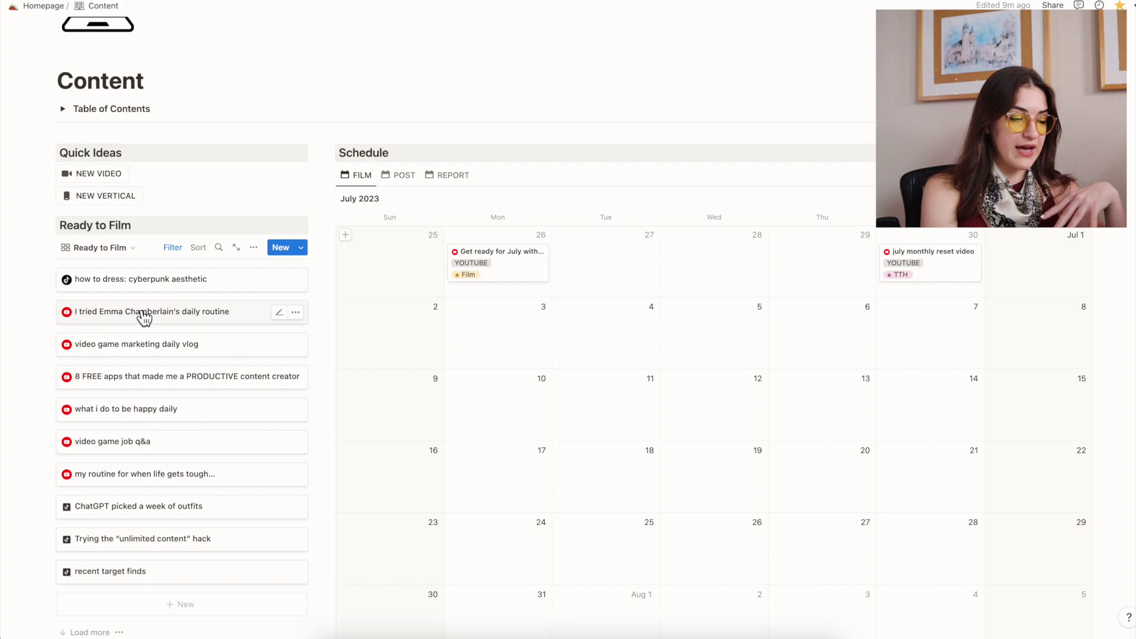
- Move the daily routine card from Ready to Film onto July 14 in the Film calendar
left_click_drag(144, 315, 947, 400)
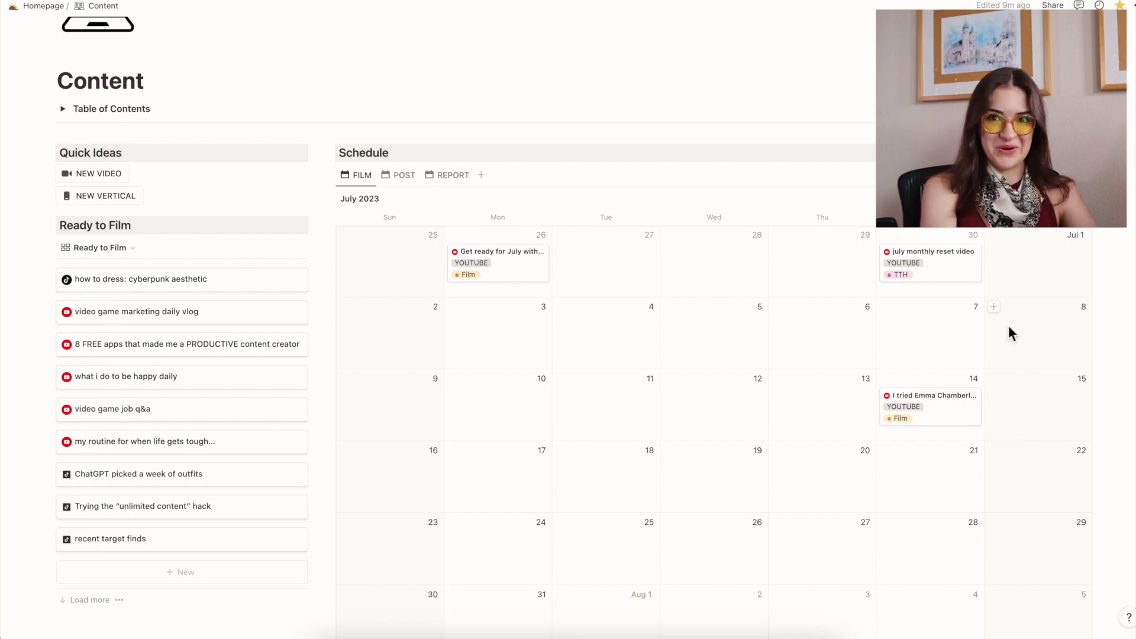
left_click(94, 256)
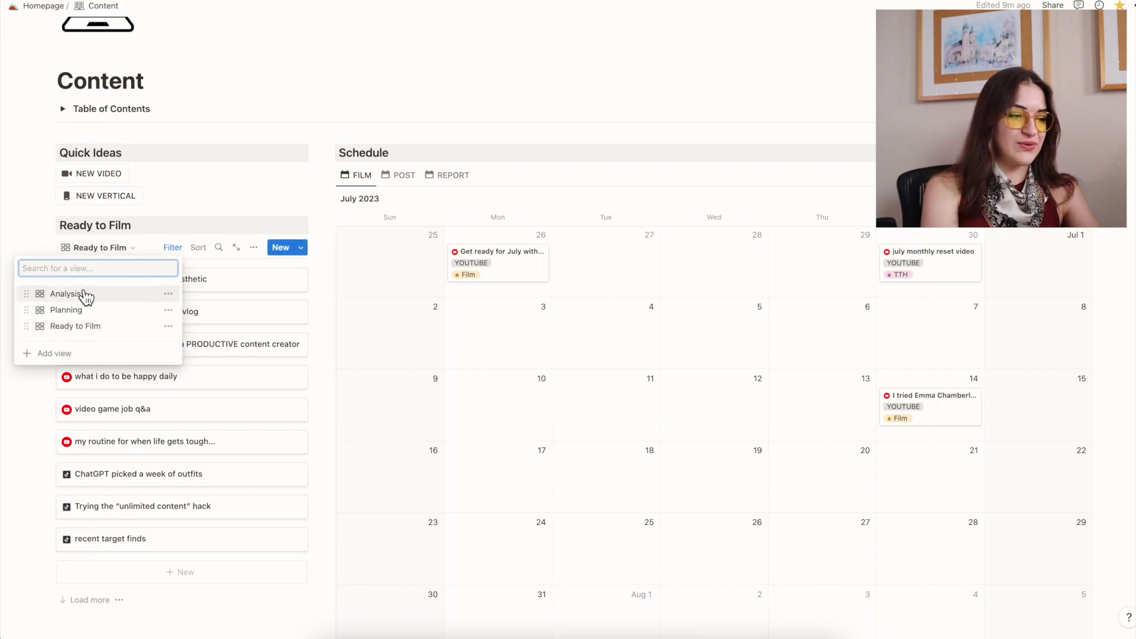
left_click(84, 293)
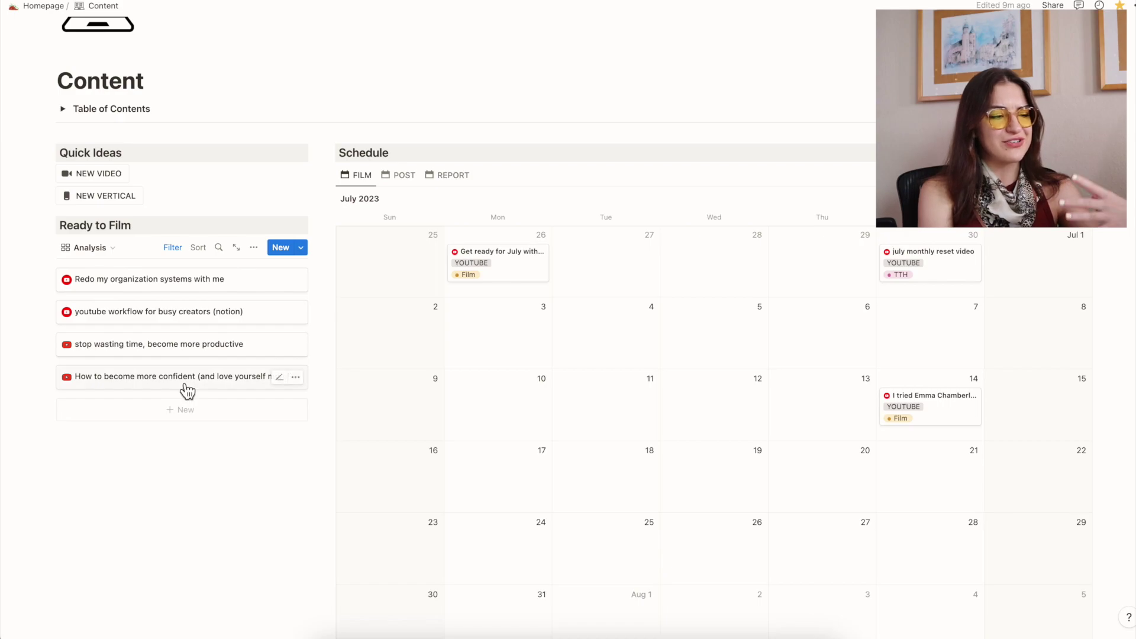
left_click(88, 247)
left_click(89, 264)
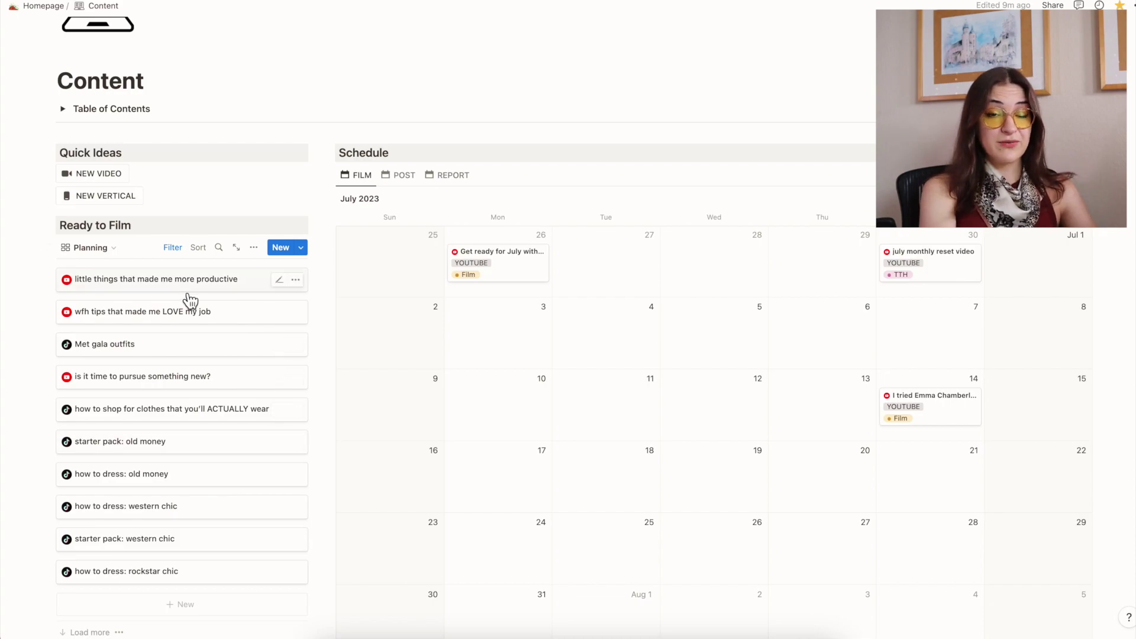
left_click(89, 247)
left_click(87, 326)
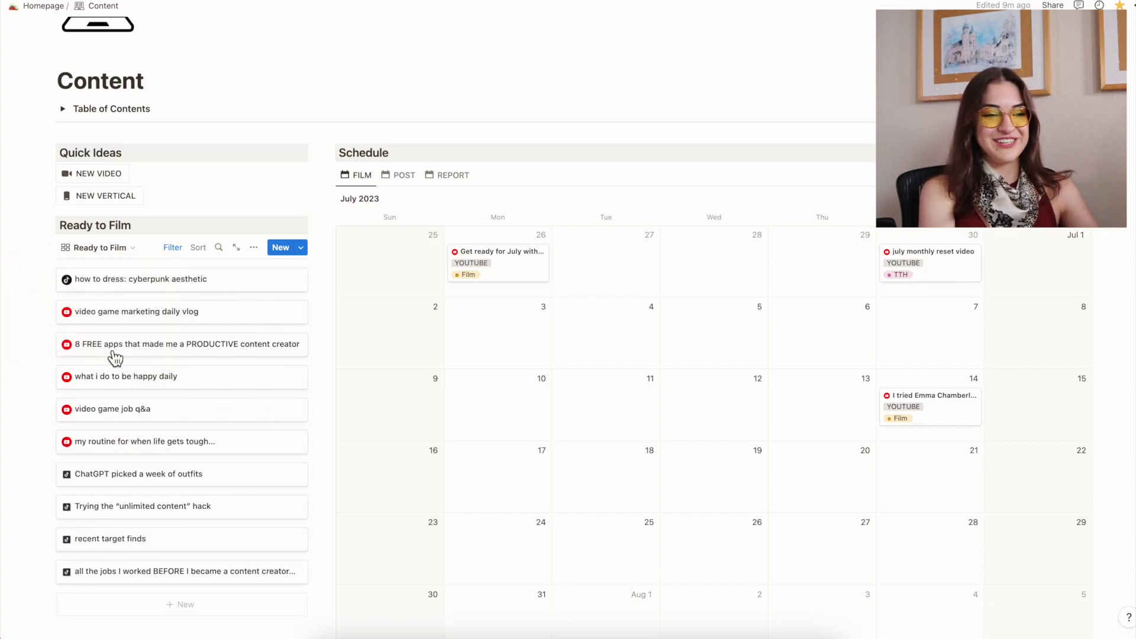
scroll(451, 236, "down", 1)
scroll(462, 234, "down", 1)
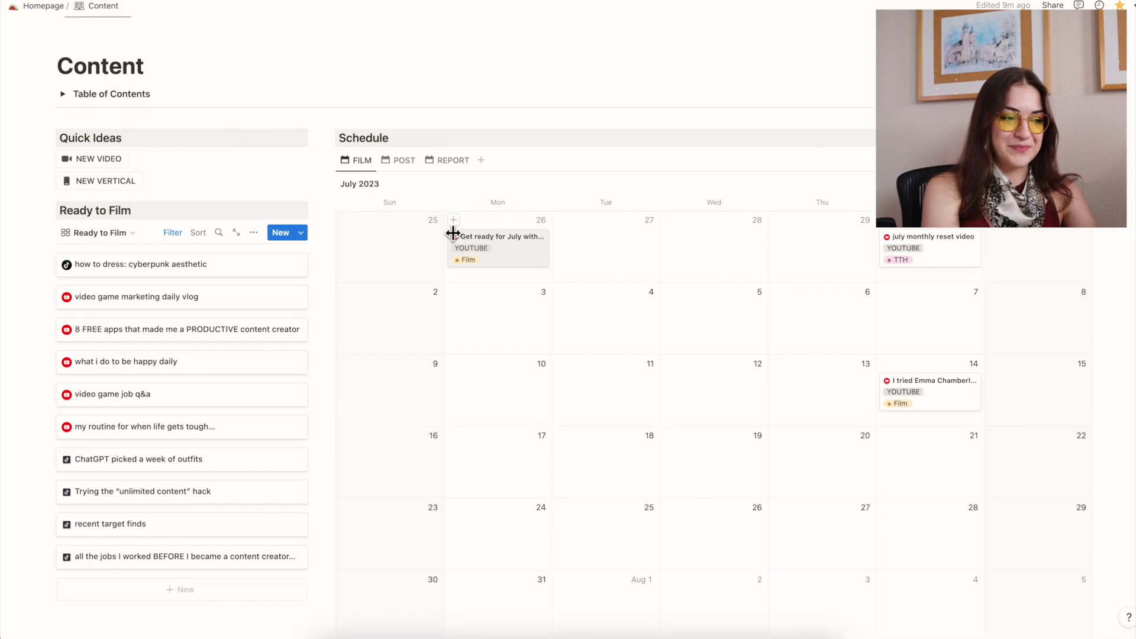
- Check the POST calendar, then switch the Schedule to the June 2023 REPORT view
scroll(734, 195, "up", 1)
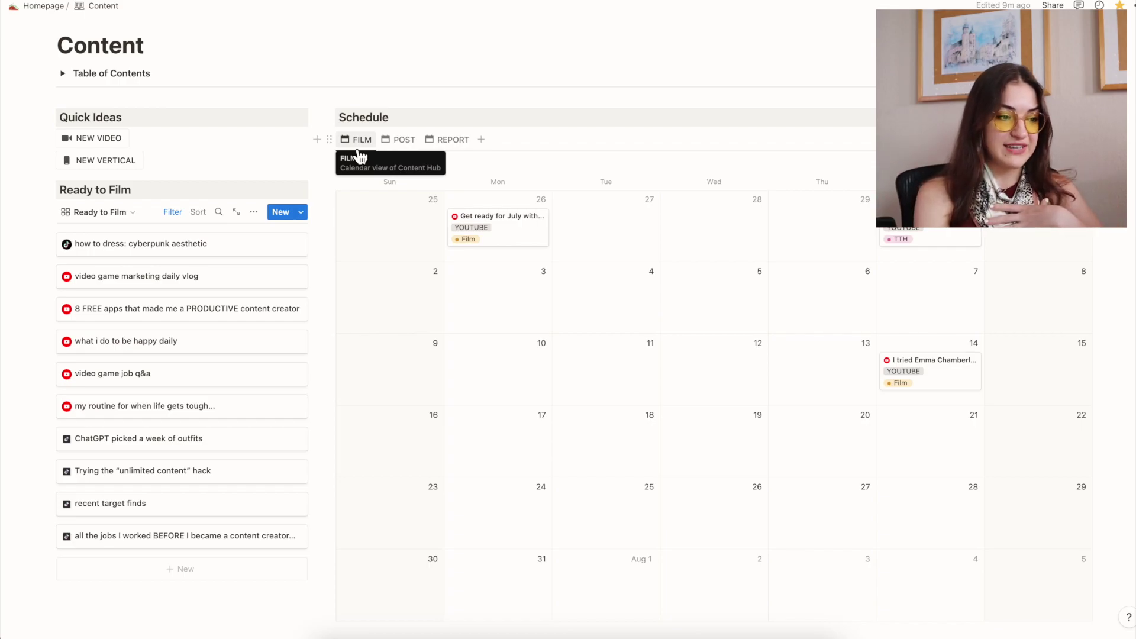
left_click(402, 139)
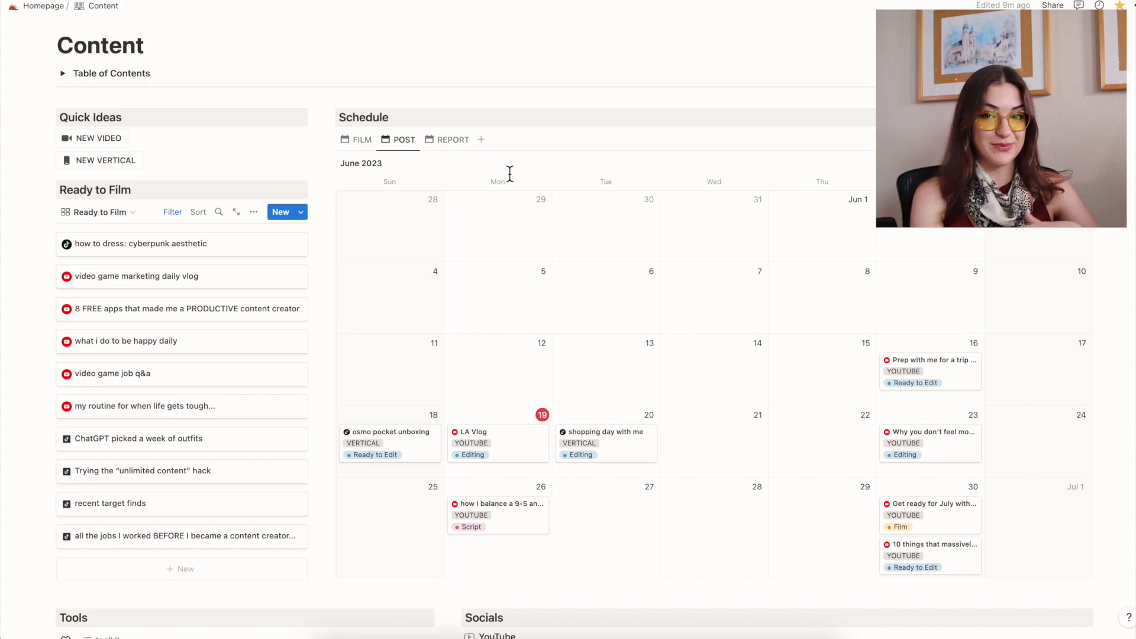
left_click(454, 141)
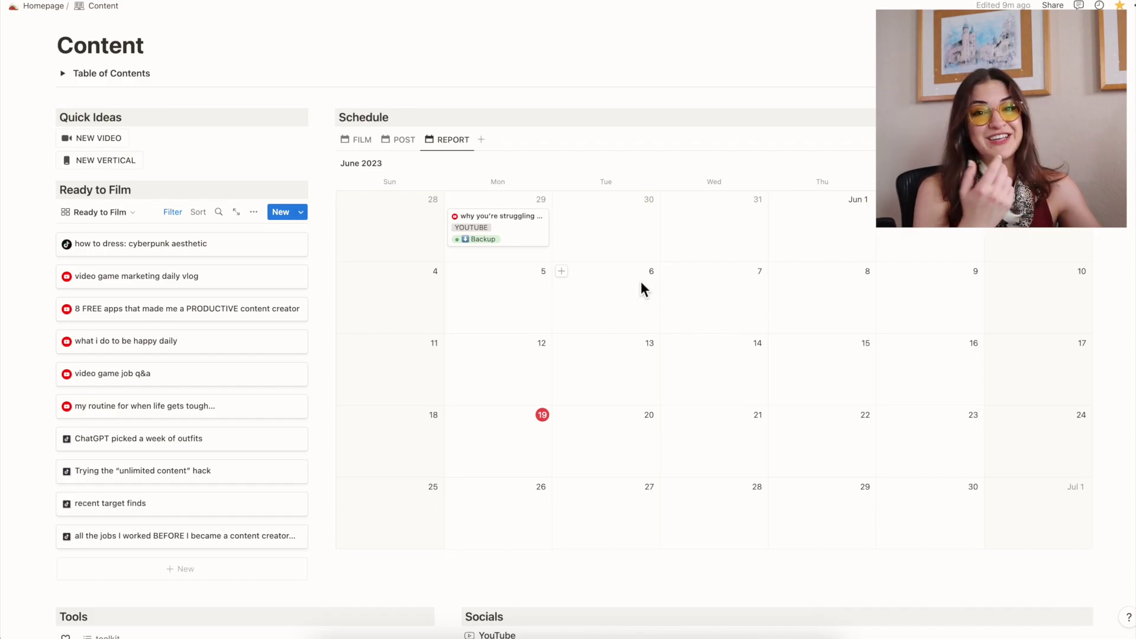
scroll(487, 215, "down", 6)
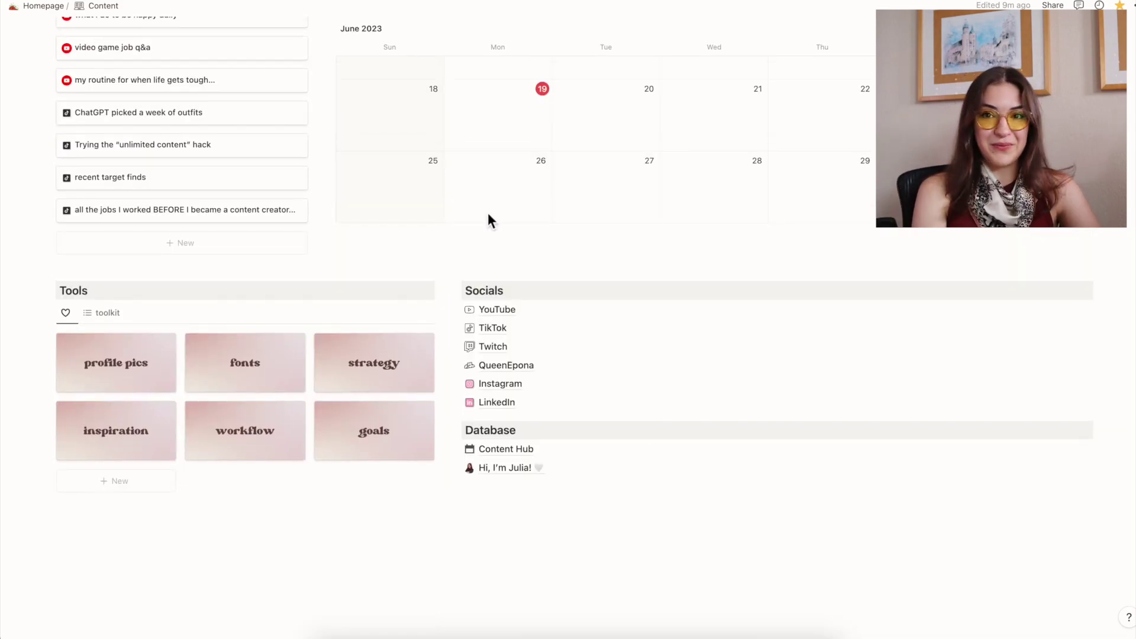
- Scroll the Content page down to the Tools gallery of six cards
scroll(378, 216, "down", 1)
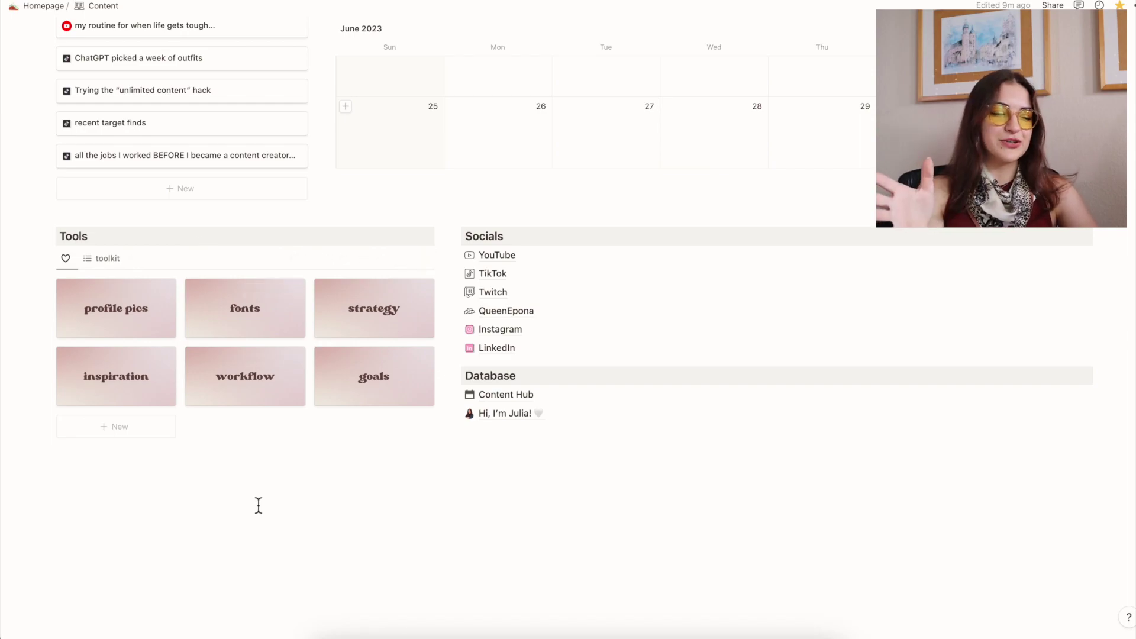
- Glance at Profile Pics, then open Fonts and browse its gallery of font samples
left_click(132, 329)
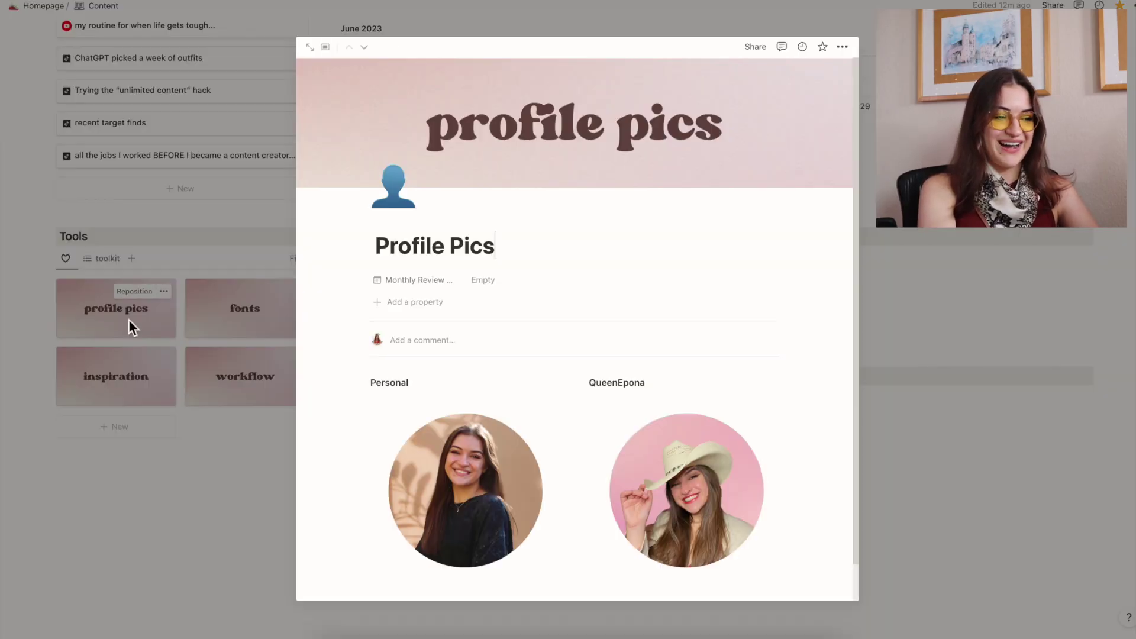
scroll(788, 329, "down", 1)
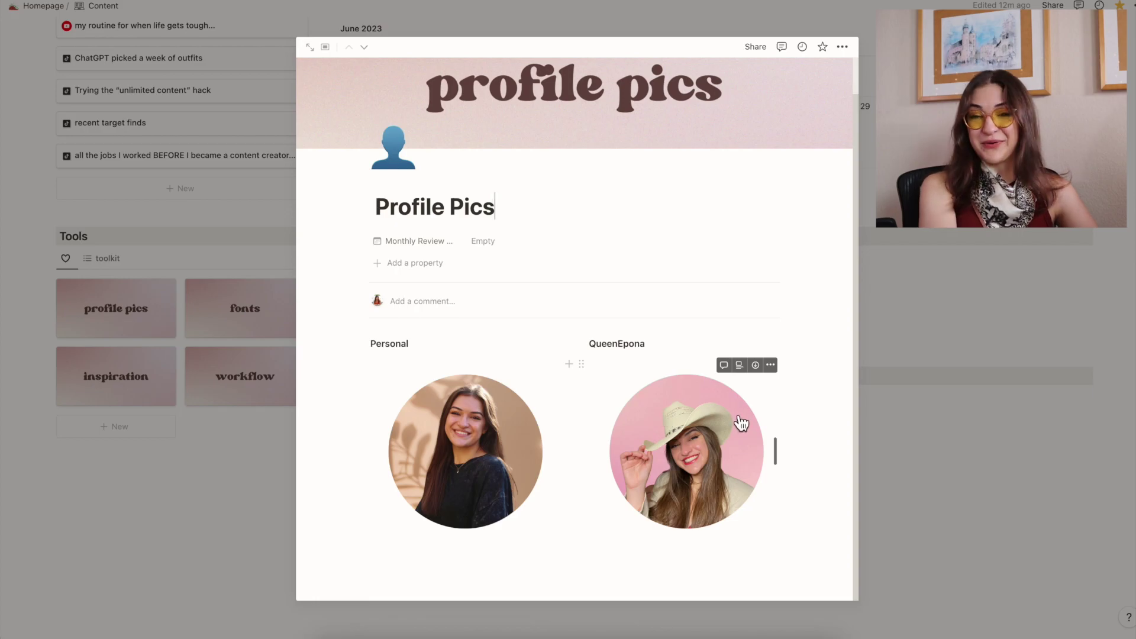
left_click(245, 309)
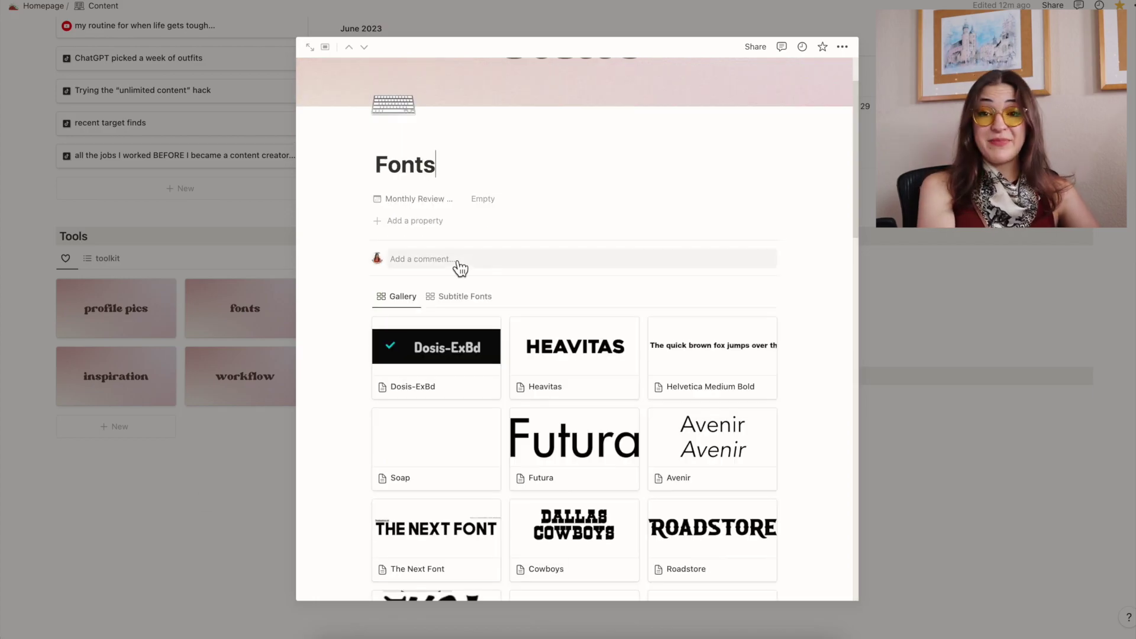
scroll(456, 264, "down", 5)
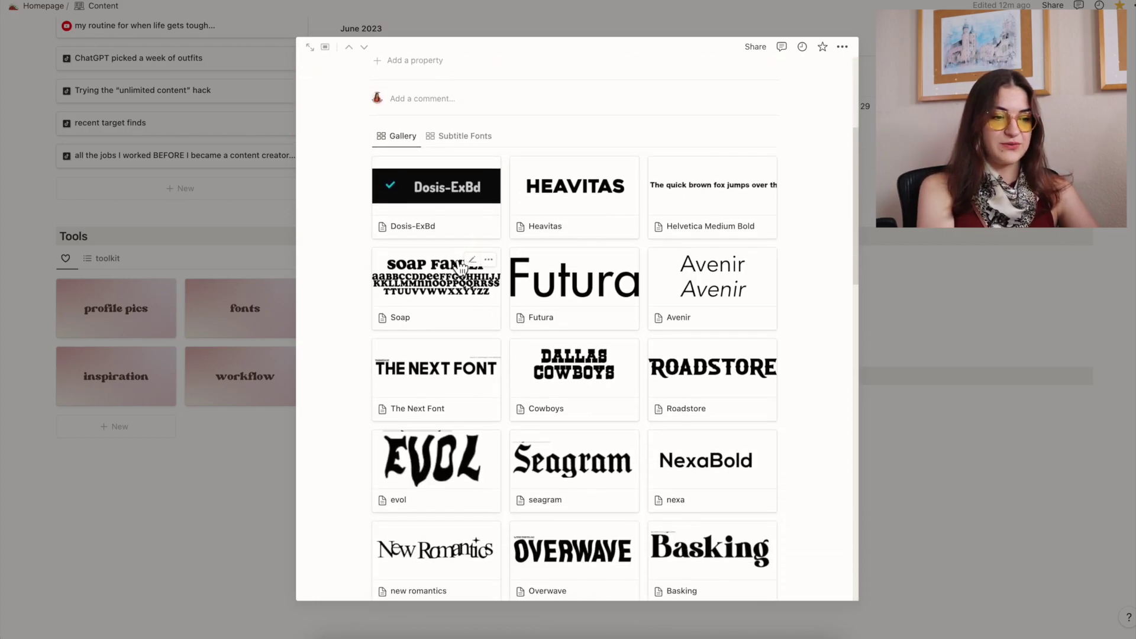
scroll(827, 339, "down", 4)
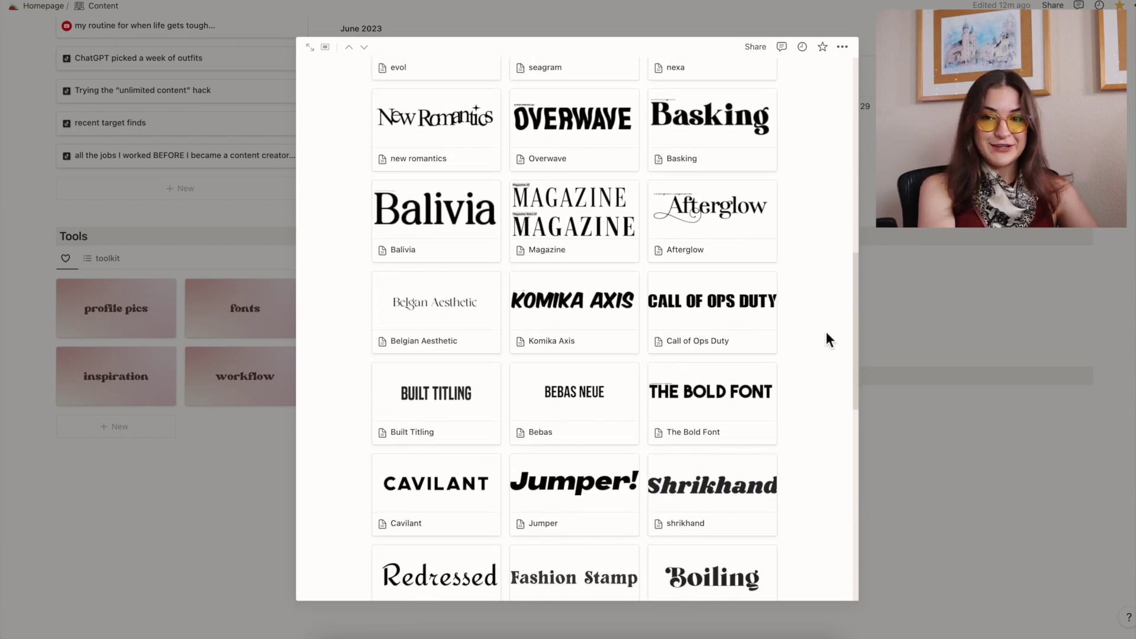
scroll(826, 341, "down", 6)
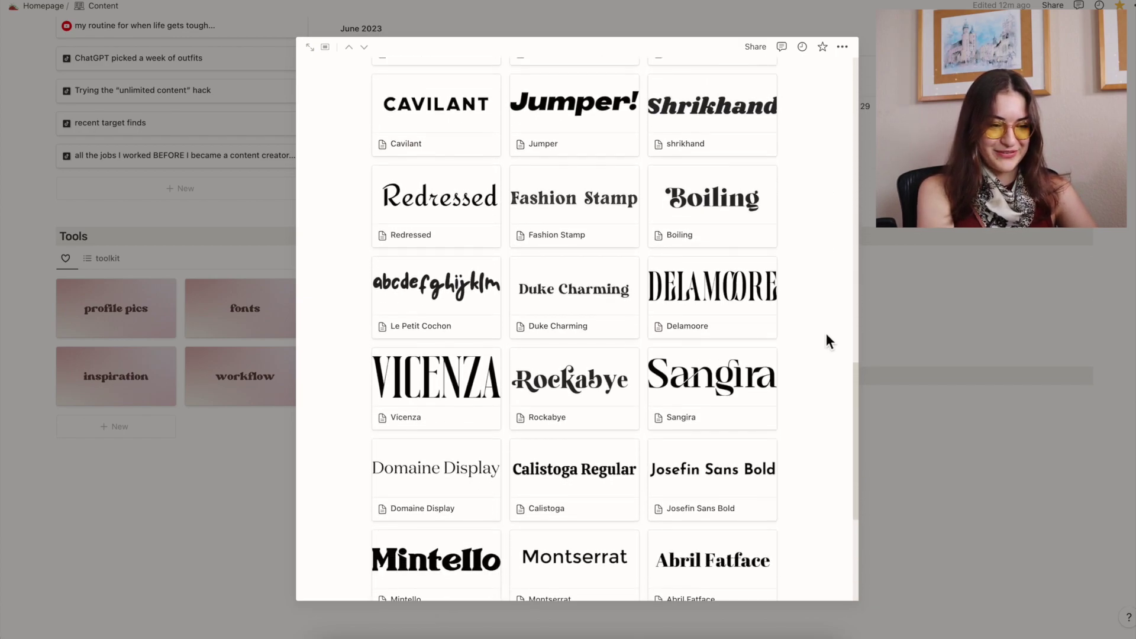
scroll(823, 352, "down", 2)
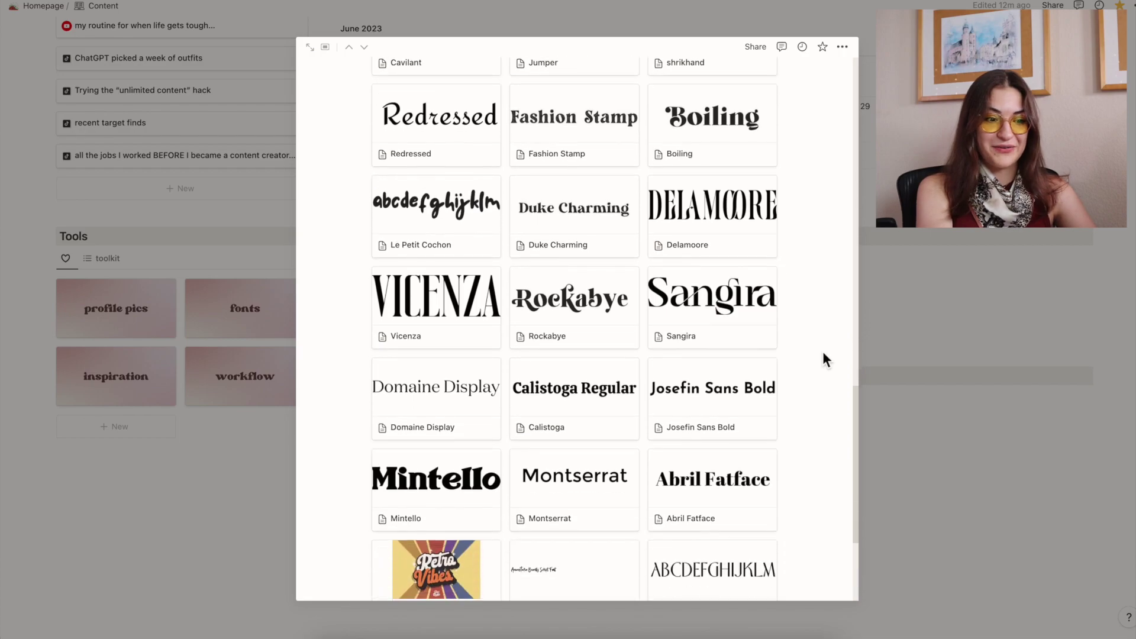
scroll(822, 351, "up", 3)
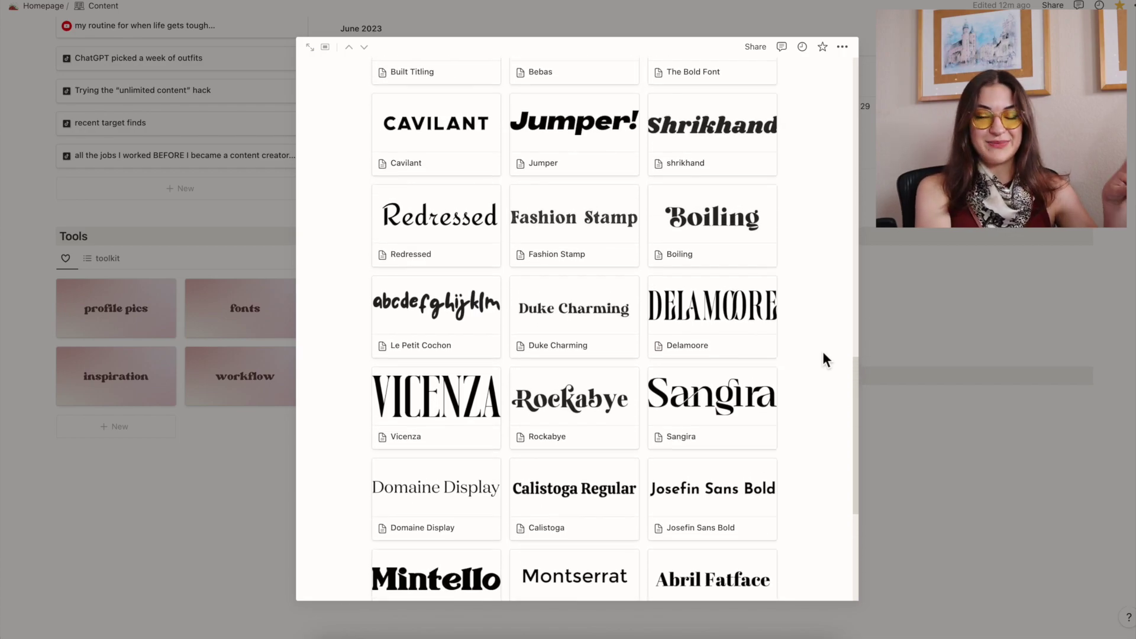
scroll(822, 352, "up", 2)
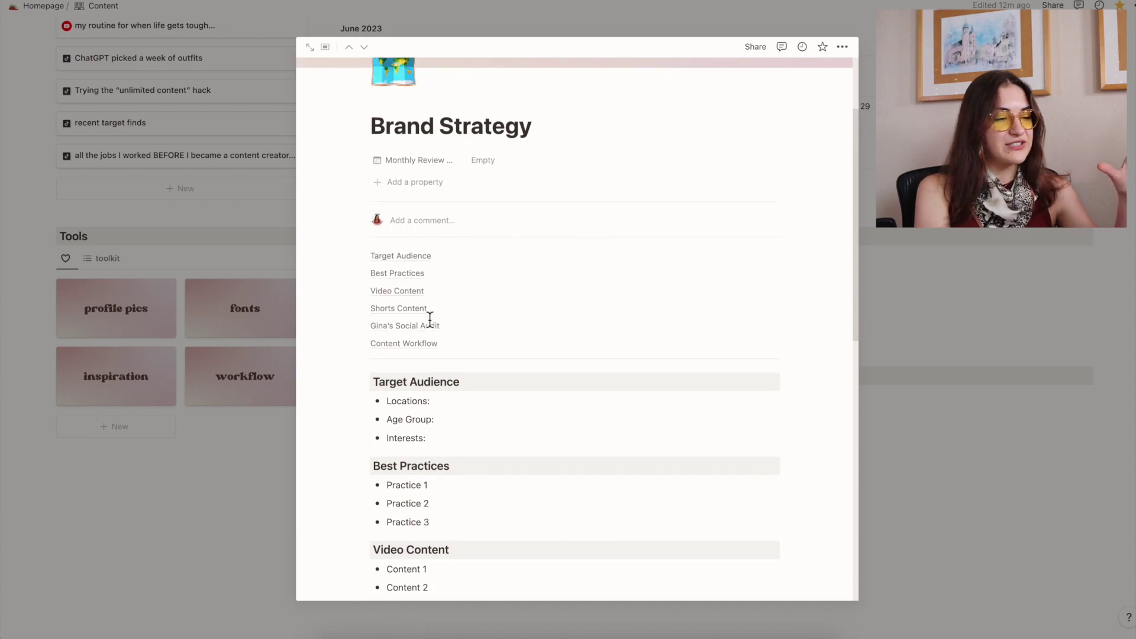
scroll(430, 320, "up", 2)
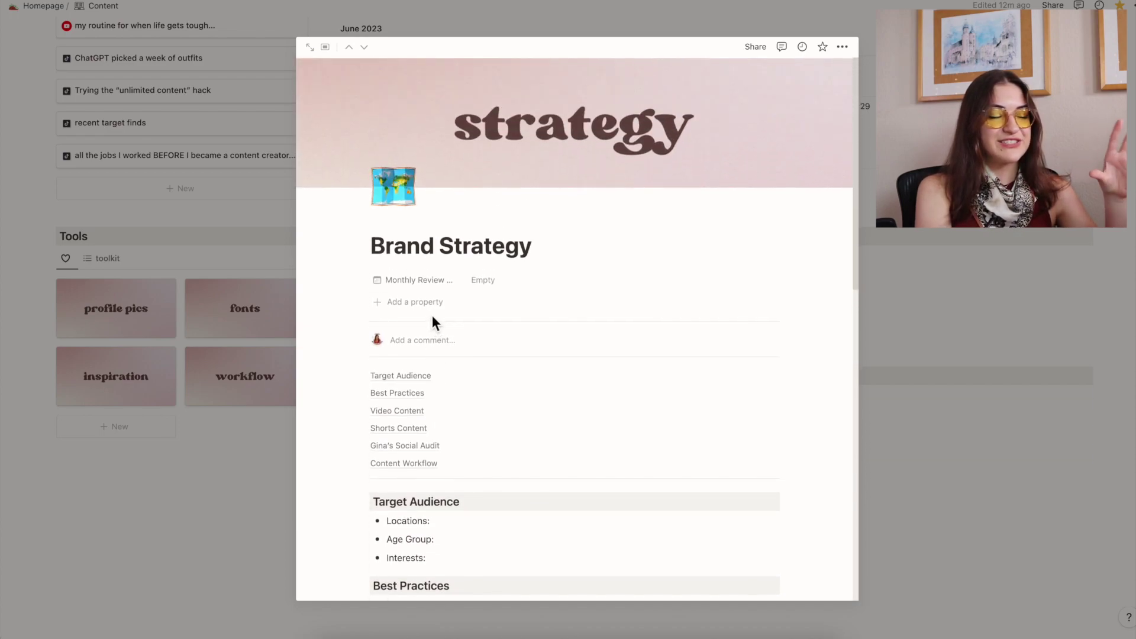
- Scroll through the Brand Strategy page's Target Audience, Best Practices and Video Content sections
scroll(433, 322, "down", 3)
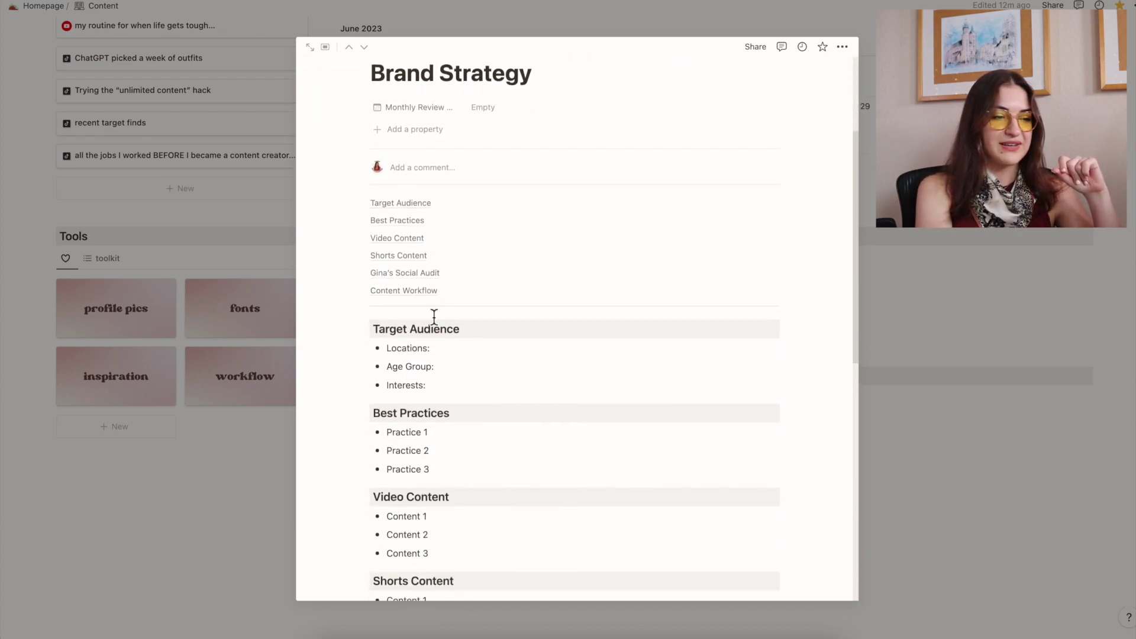
scroll(425, 272, "down", 4)
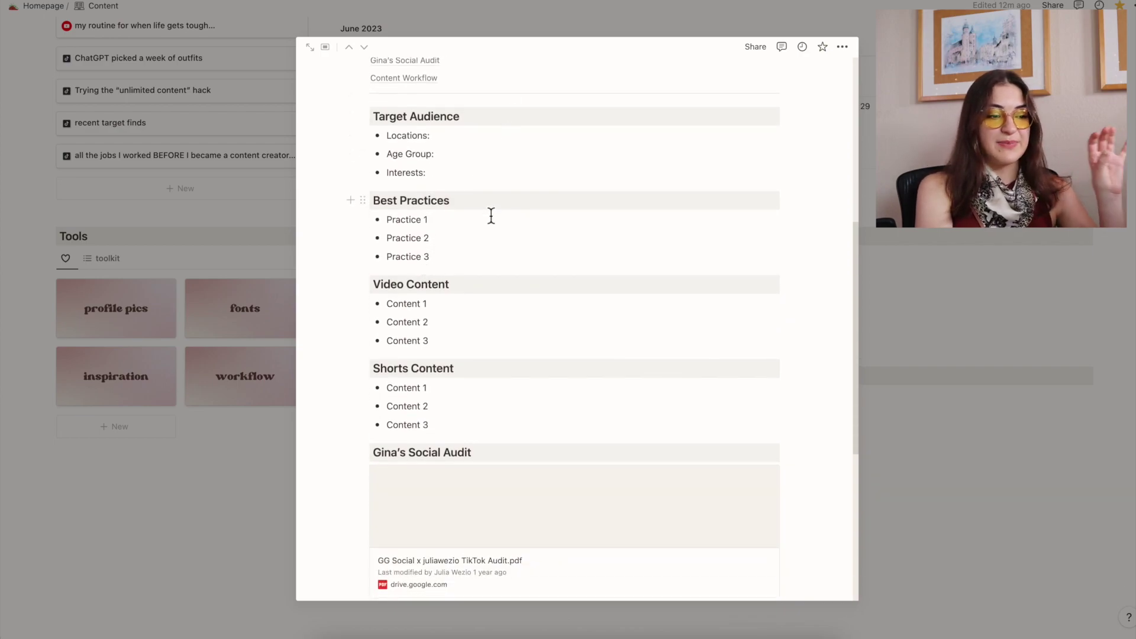
scroll(483, 284, "down", 1)
scroll(473, 336, "down", 3)
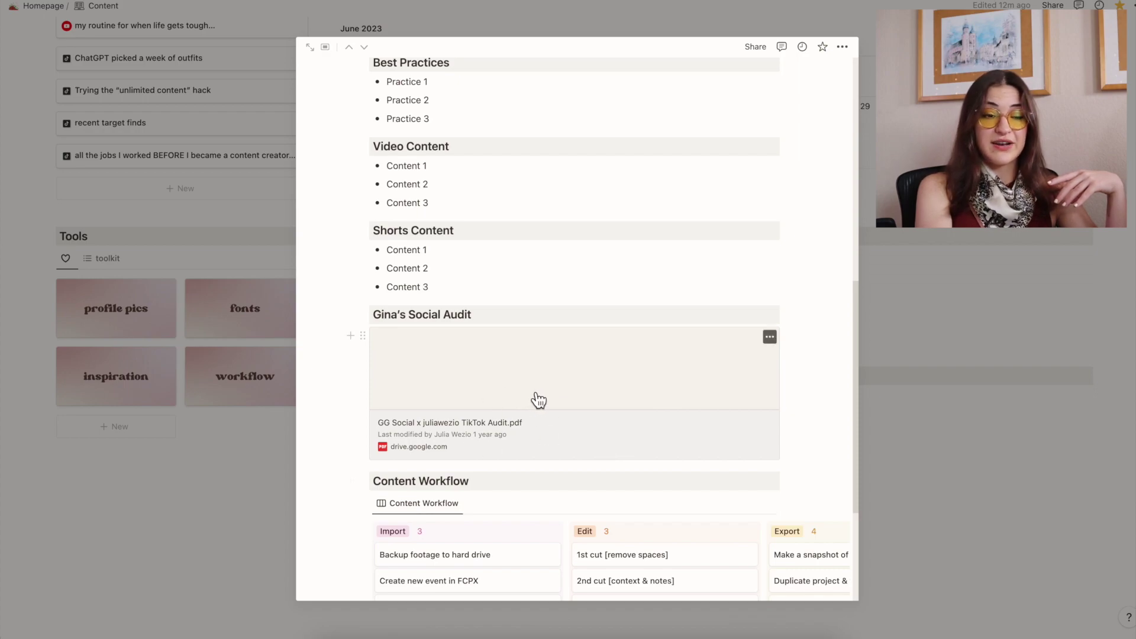
scroll(513, 456, "down", 1)
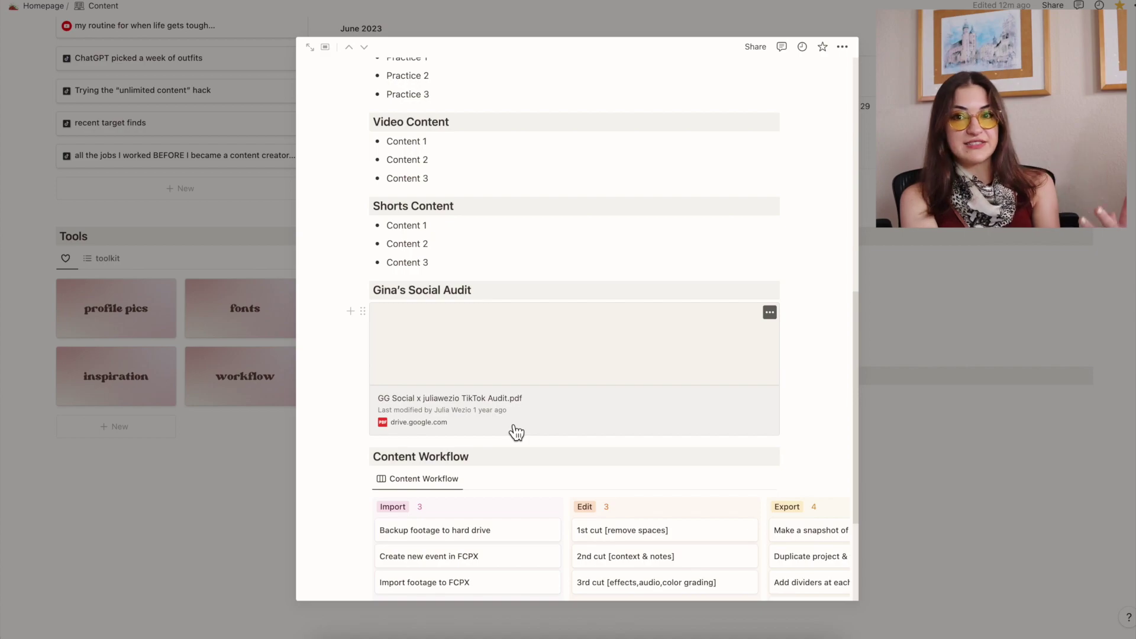
scroll(516, 432, "down", 5)
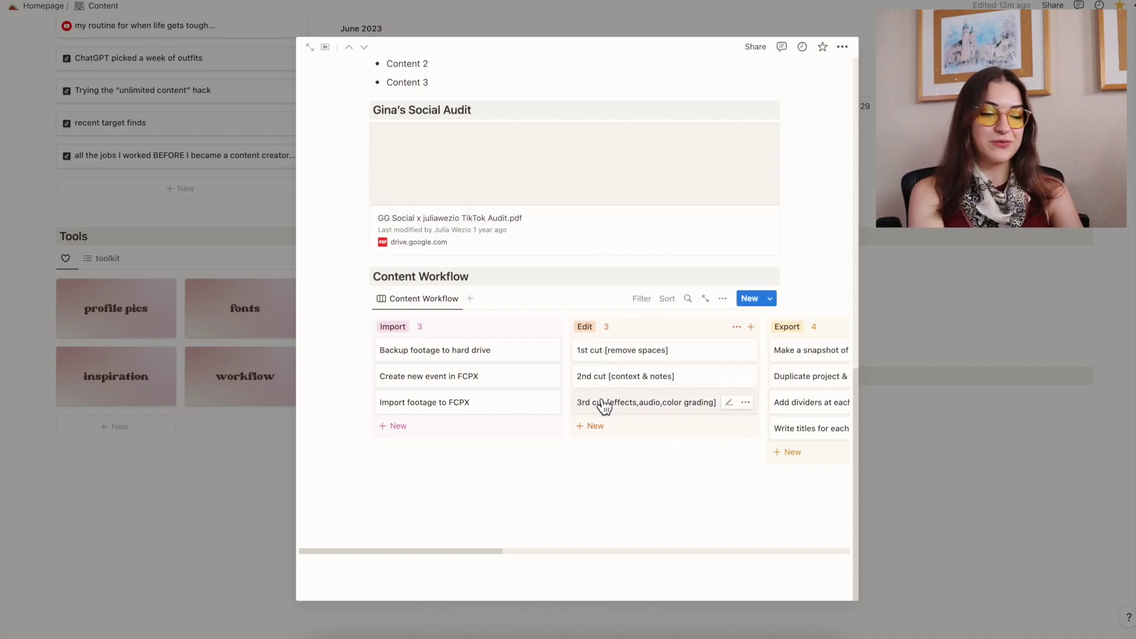
- Scroll the Content Workflow board sideways across its columns
scroll(555, 506, "right", 2)
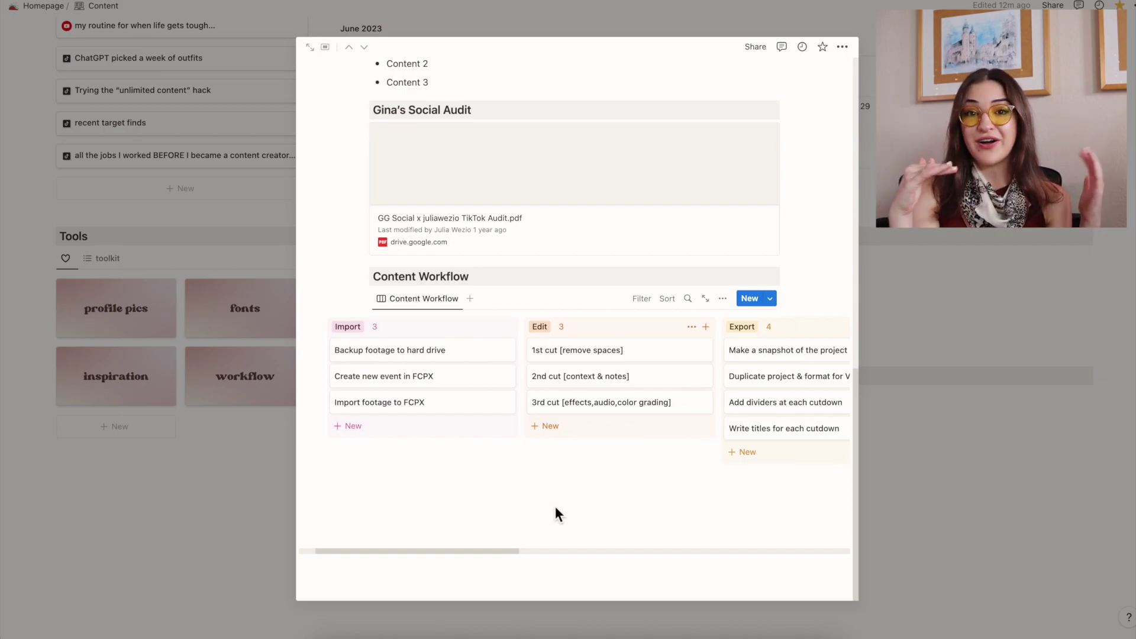
scroll(478, 519, "right", 10)
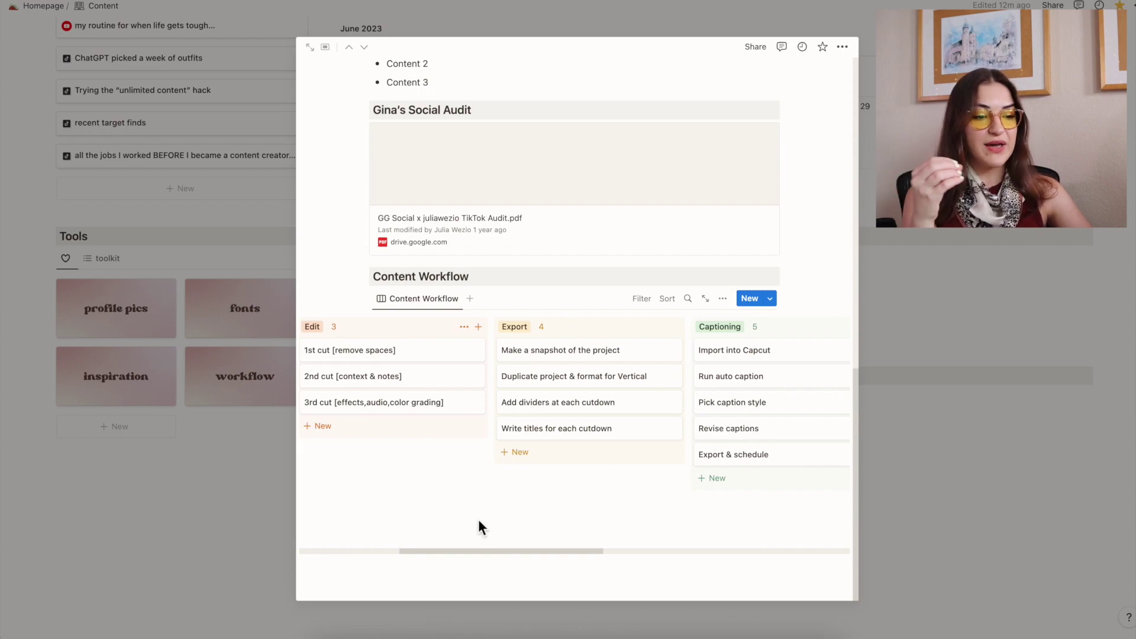
scroll(604, 508, "right", 10)
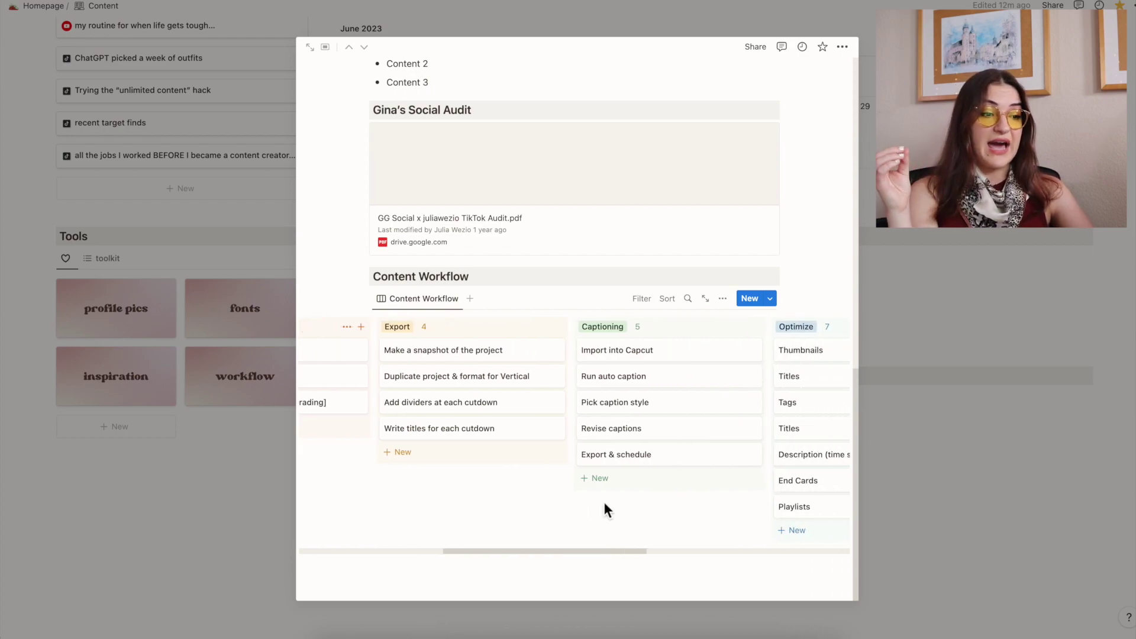
scroll(605, 503, "right", 12)
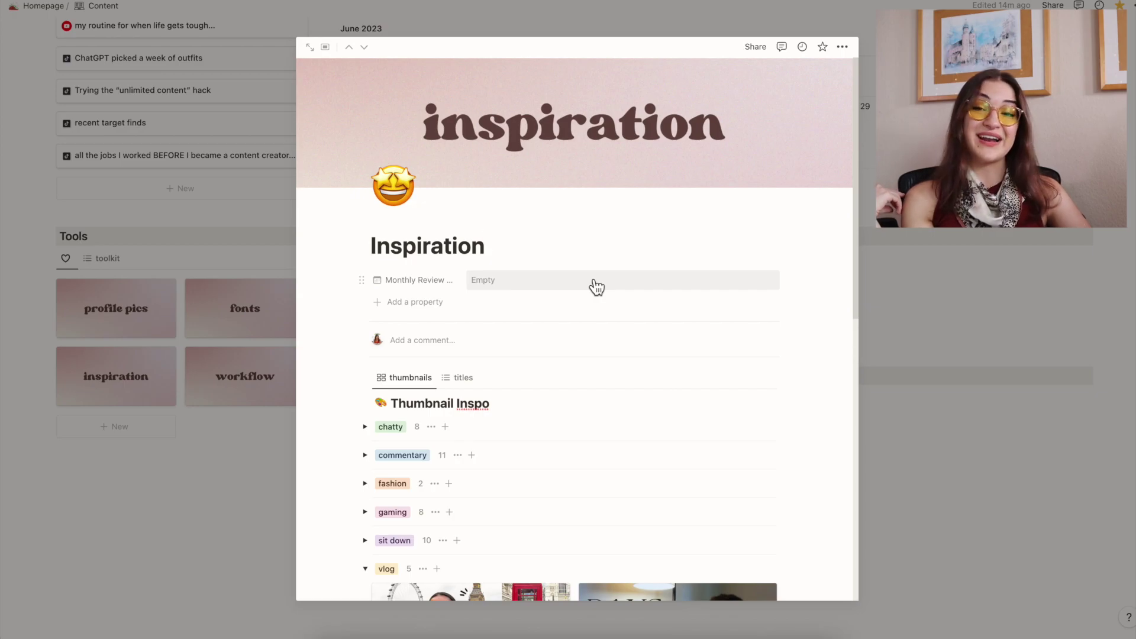
- Bring the Thumbnail Inspo gallery's chatty group with its eight thumbnails into view
scroll(597, 287, "down", 8)
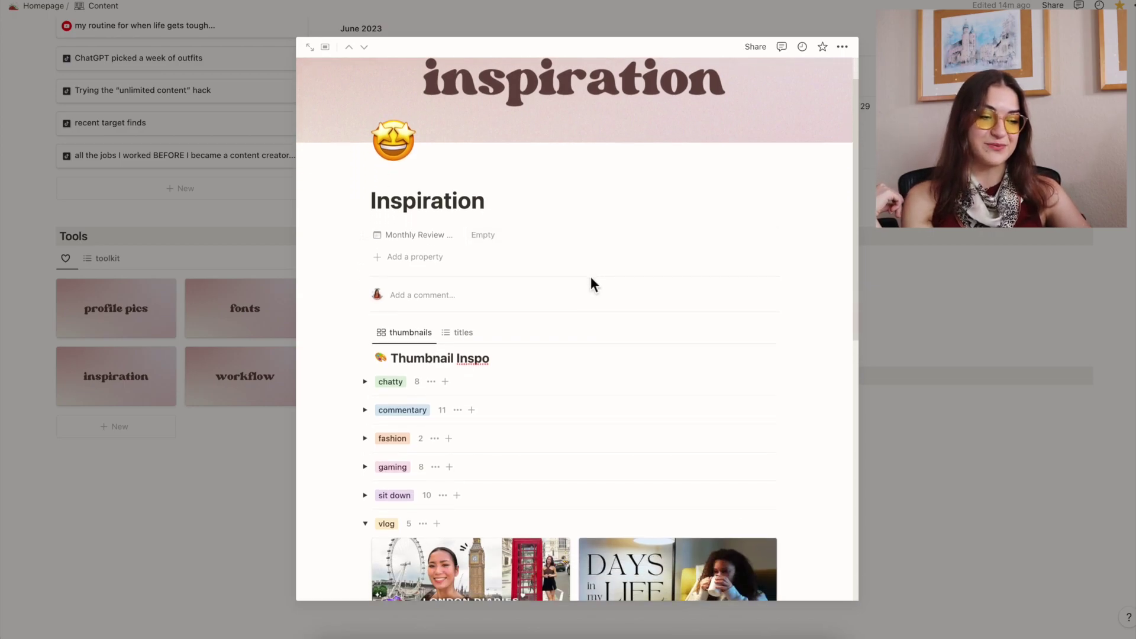
scroll(597, 287, "up", 10)
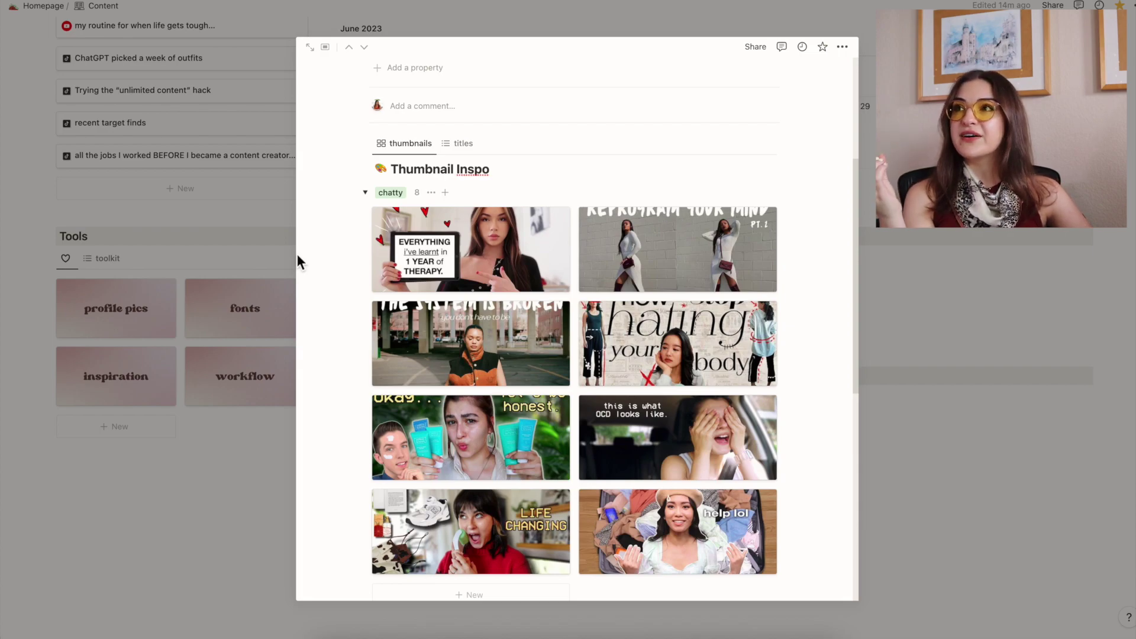
scroll(315, 296, "up", 1)
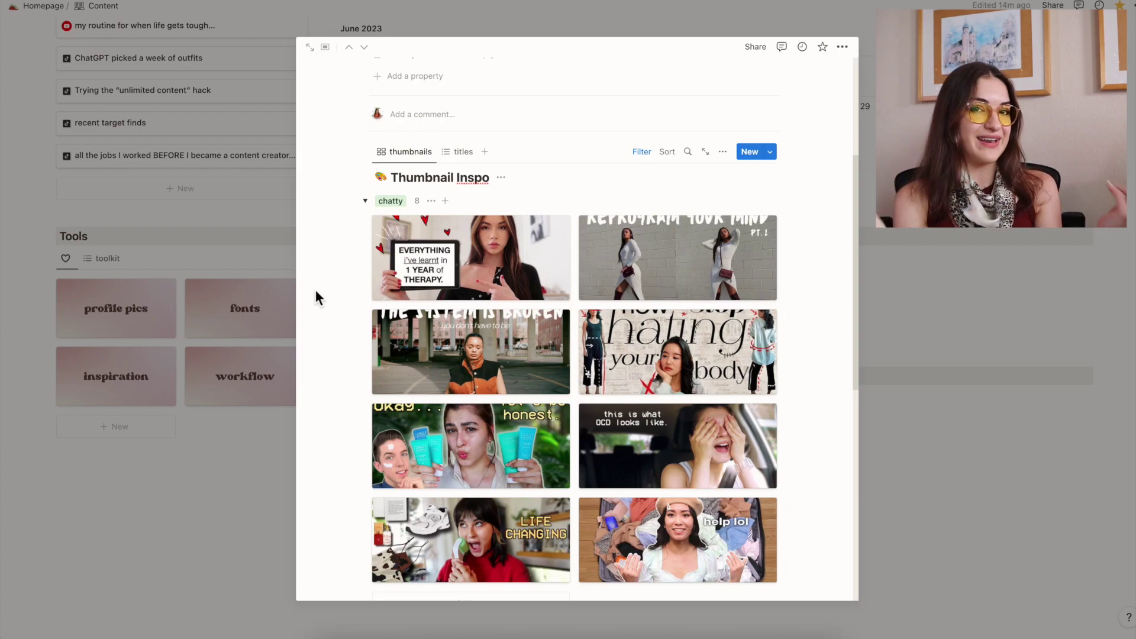
- View the empty Workflow page and the Goals progress trackers, then close the peek
left_click(225, 391)
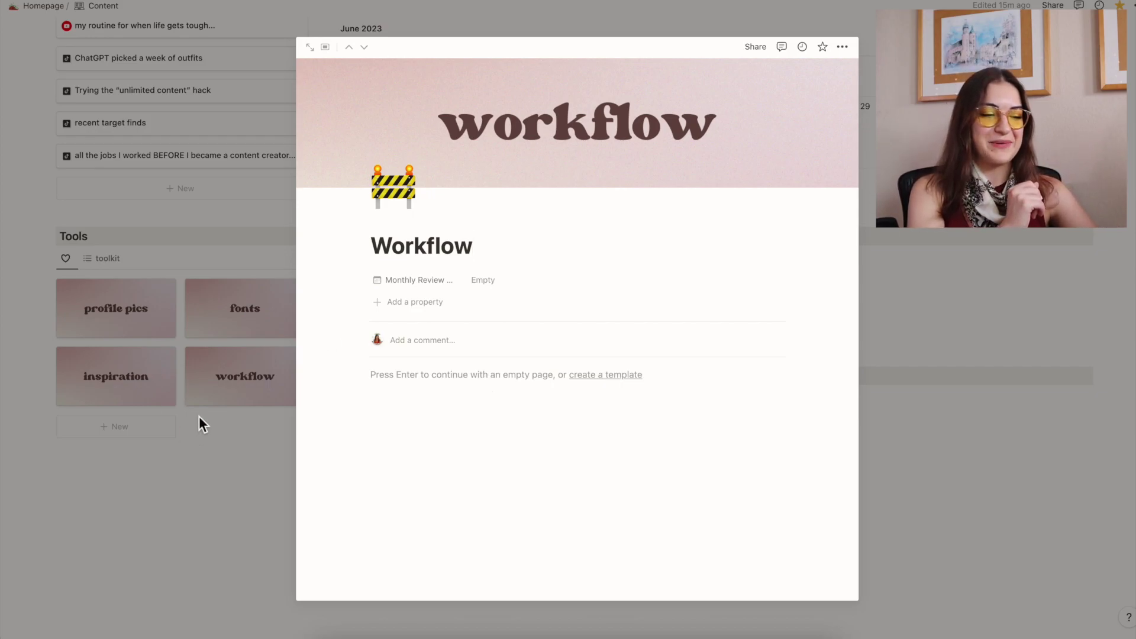
key("ctrl+shift+j")
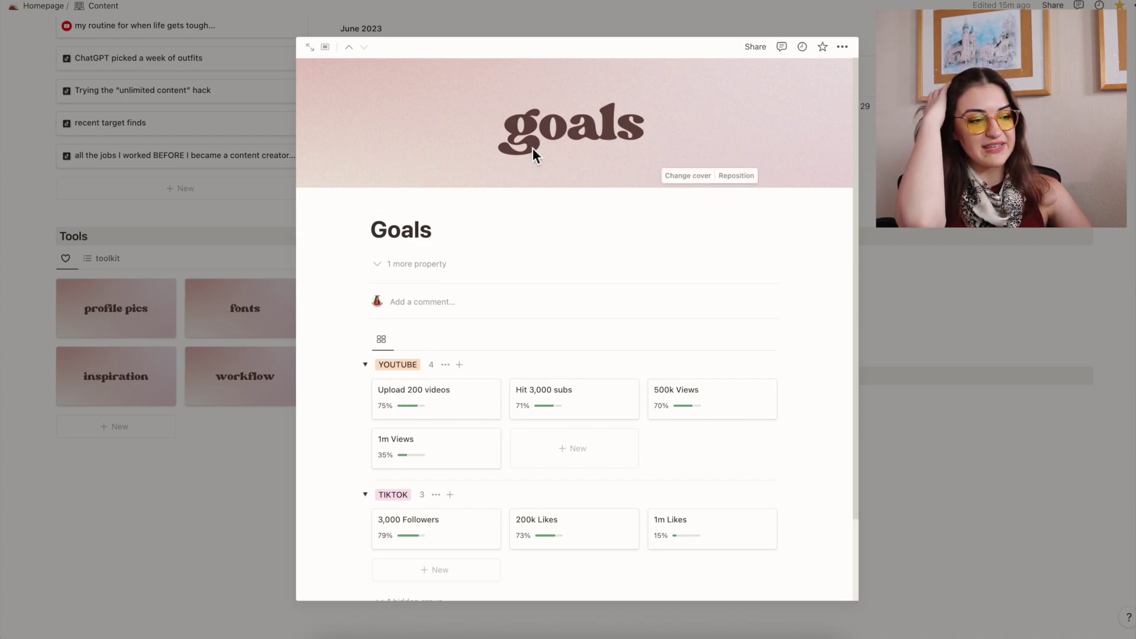
scroll(532, 150, "down", 3)
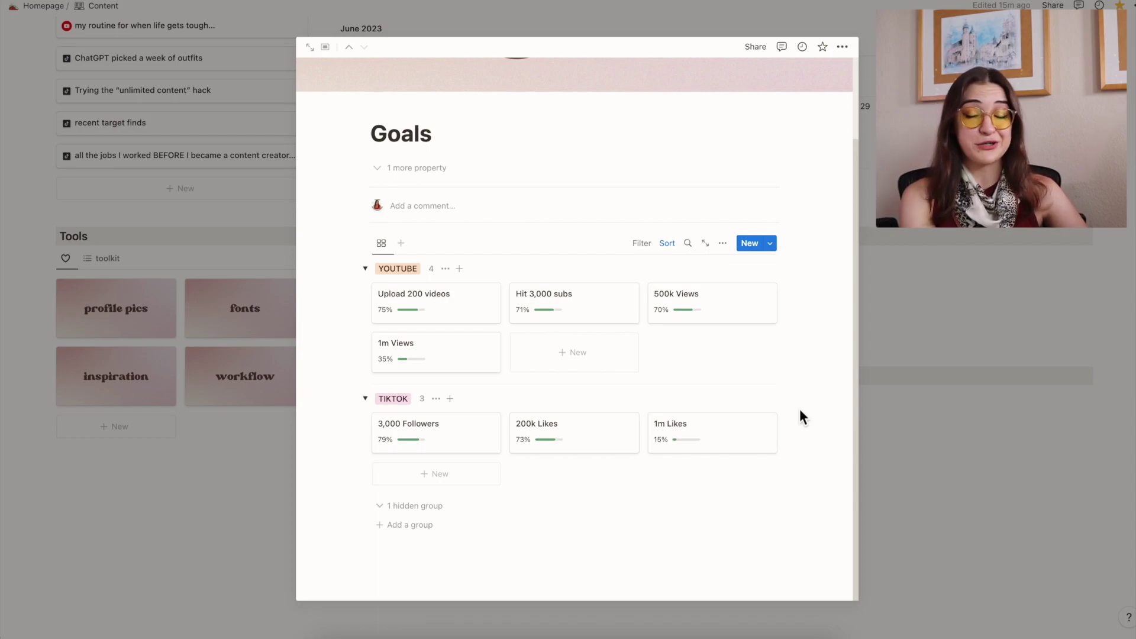
left_click(903, 419)
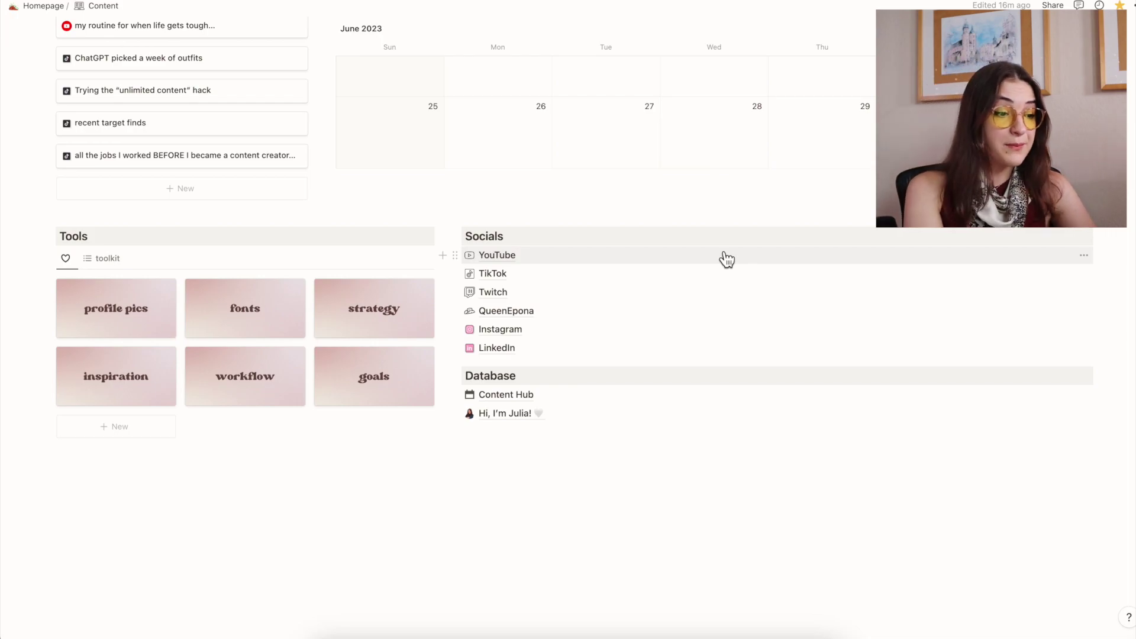
- Open YouTube from Socials and show its database as a TTH-to-Edit stage board
left_click(727, 259)
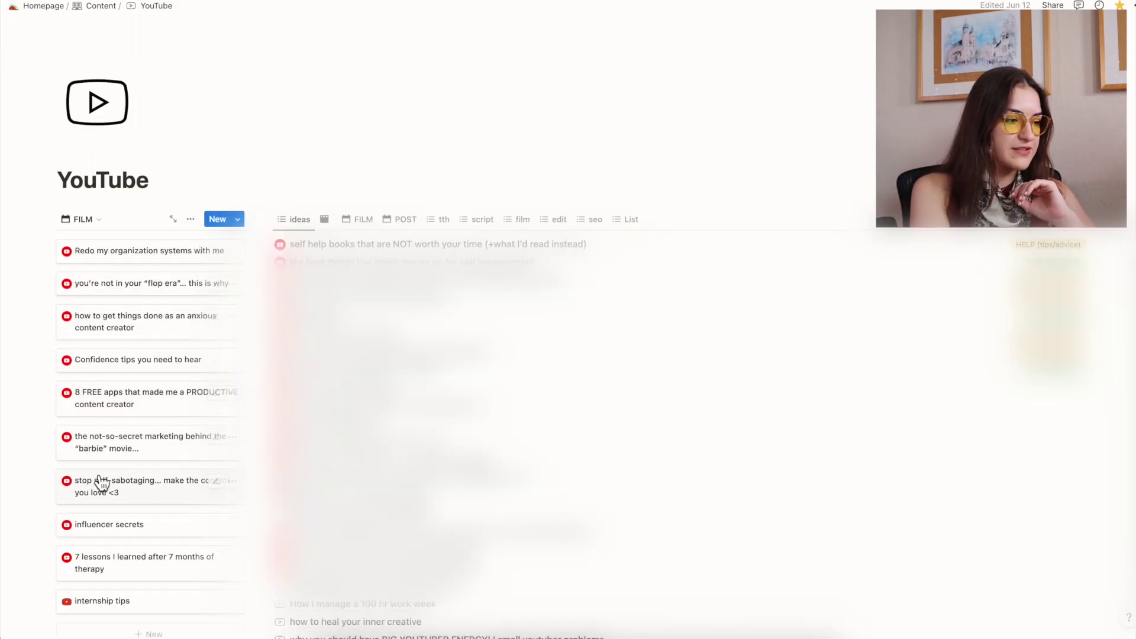
left_click(85, 228)
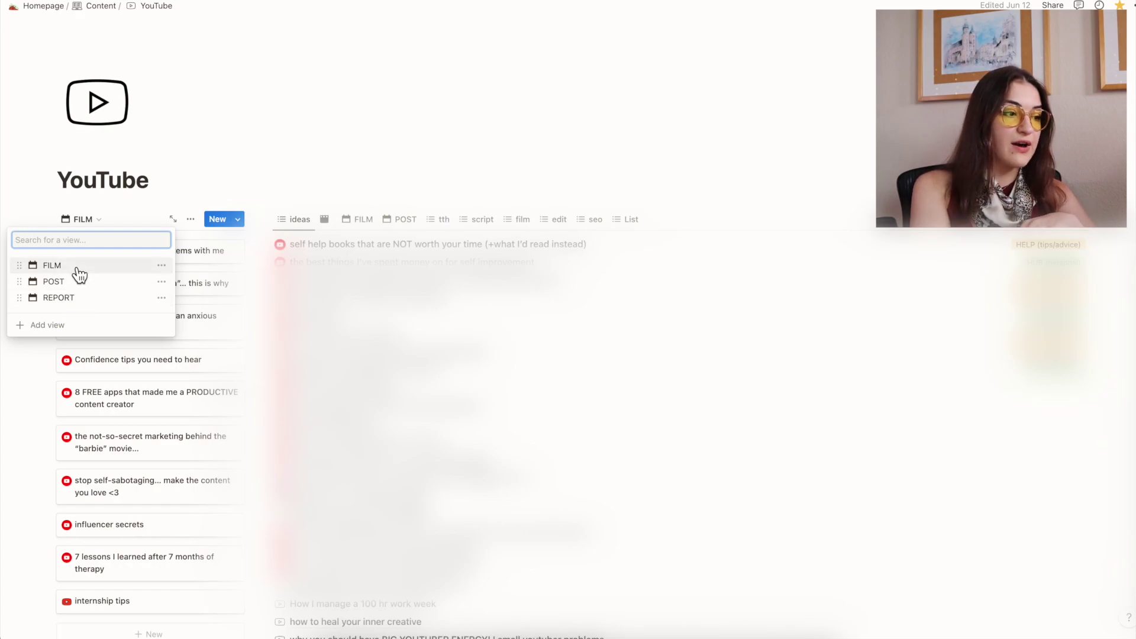
left_click(164, 147)
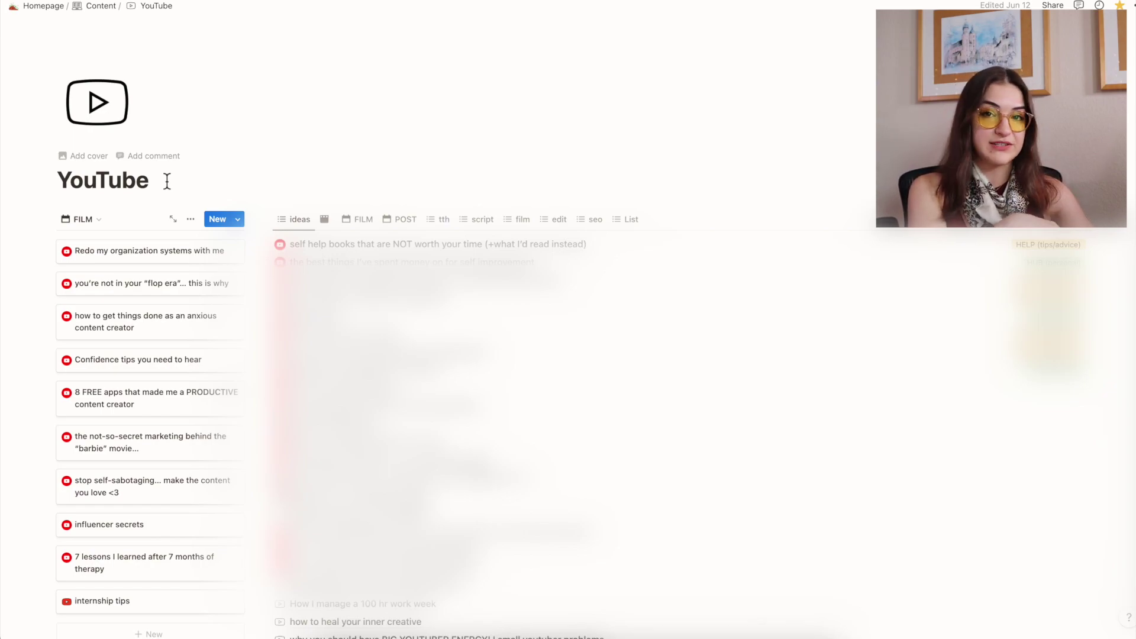
scroll(309, 223, "down", 1)
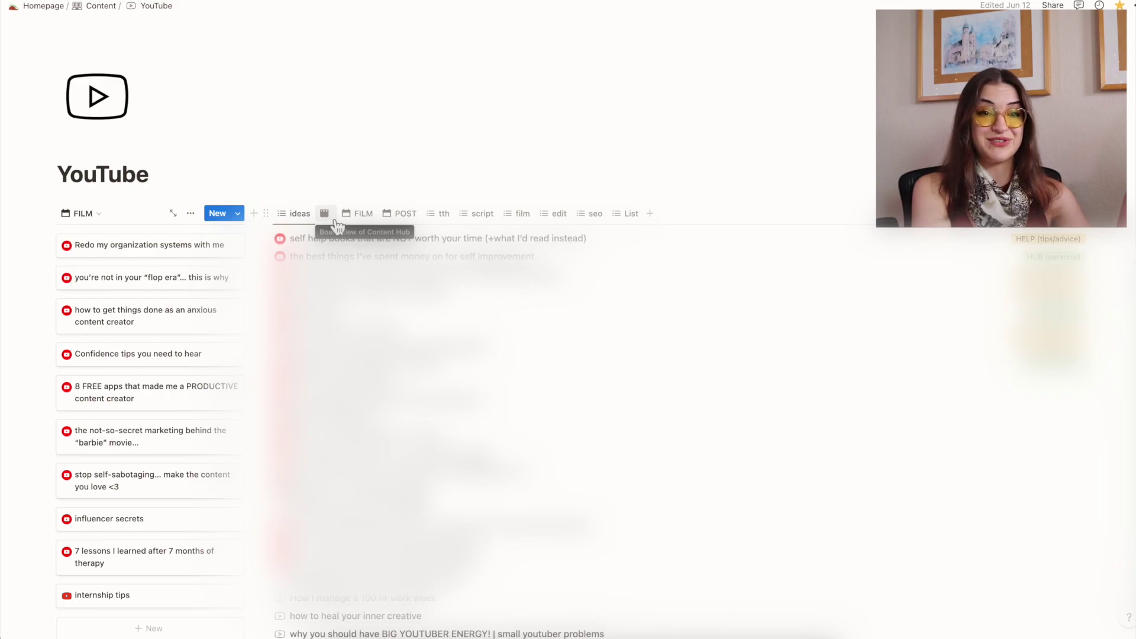
left_click(335, 222)
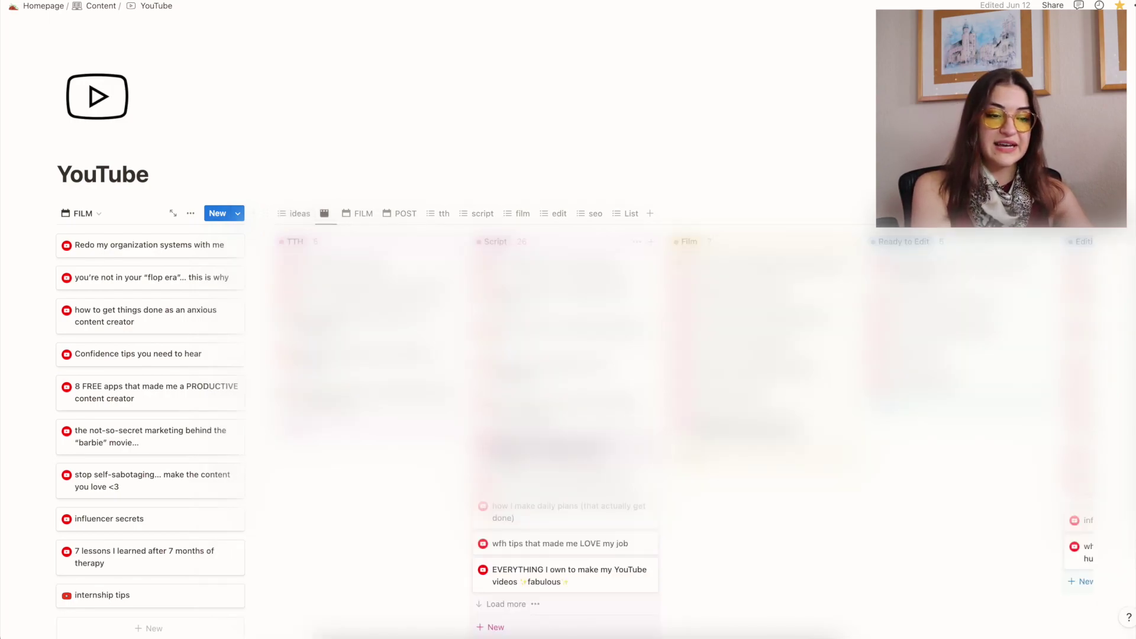
- Check the YouTube database's FILM and POST calendar views
scroll(651, 414, "left", 5)
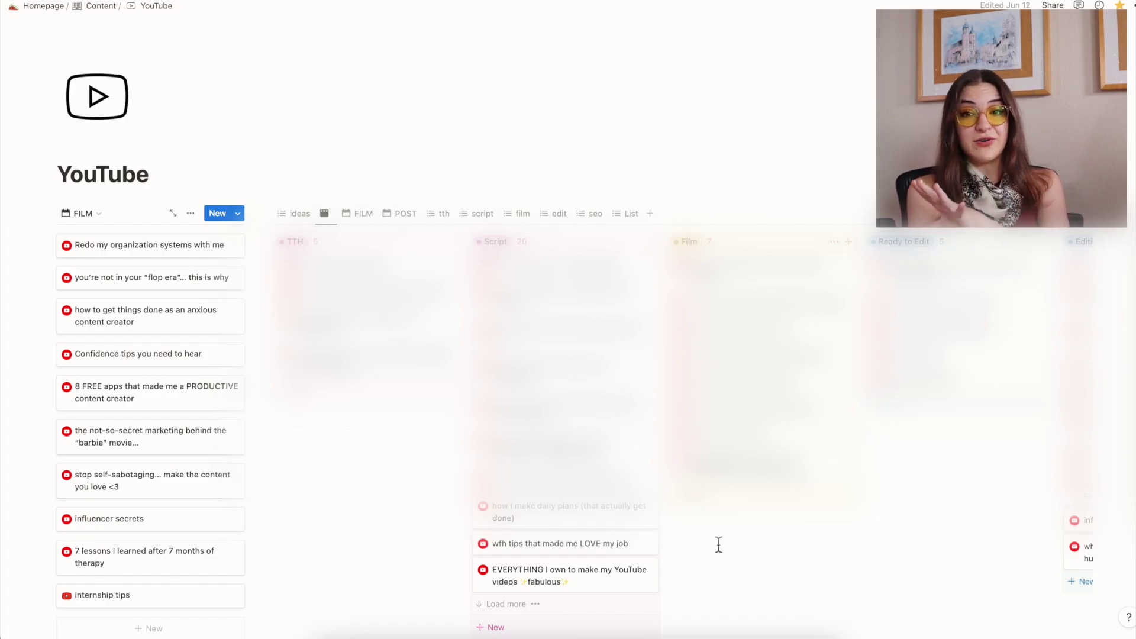
left_click(364, 215)
scroll(476, 447, "down", 3)
scroll(476, 447, "up", 2)
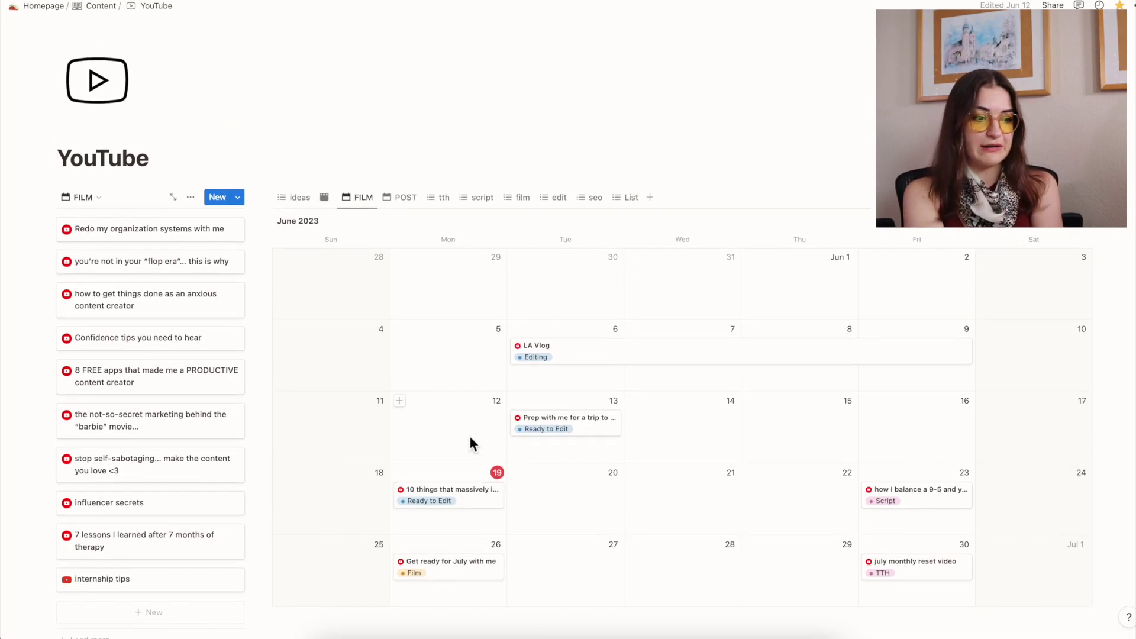
left_click(402, 197)
scroll(445, 330, "down", 1)
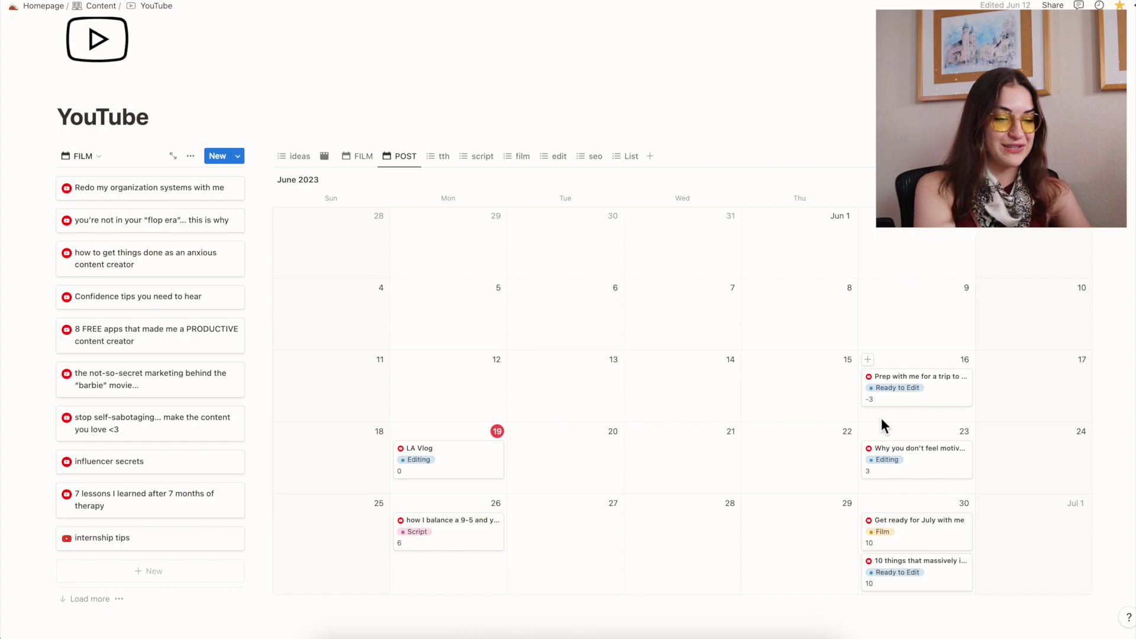
- Step through the tth, script, film, edit and seo views of the videos
left_click(453, 159)
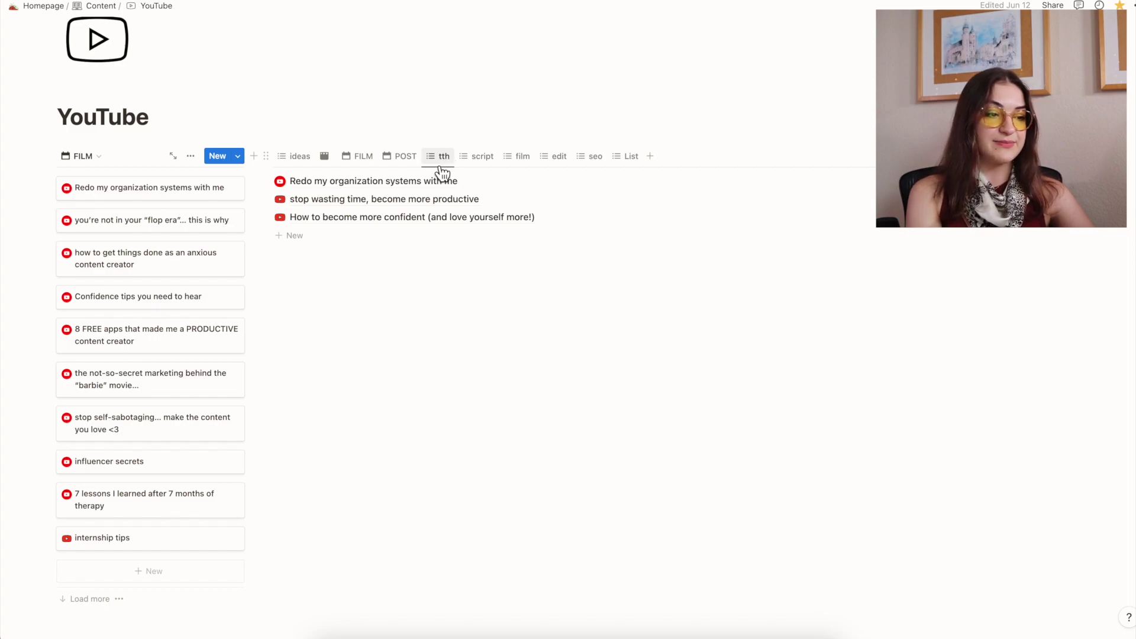
left_click(479, 167)
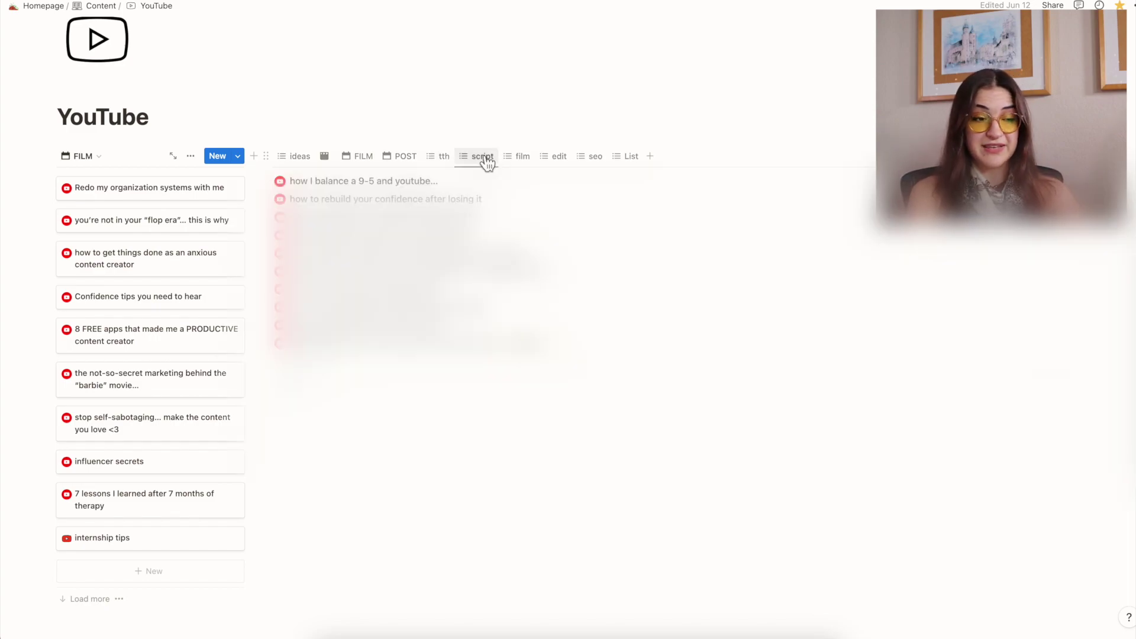
left_click(513, 166)
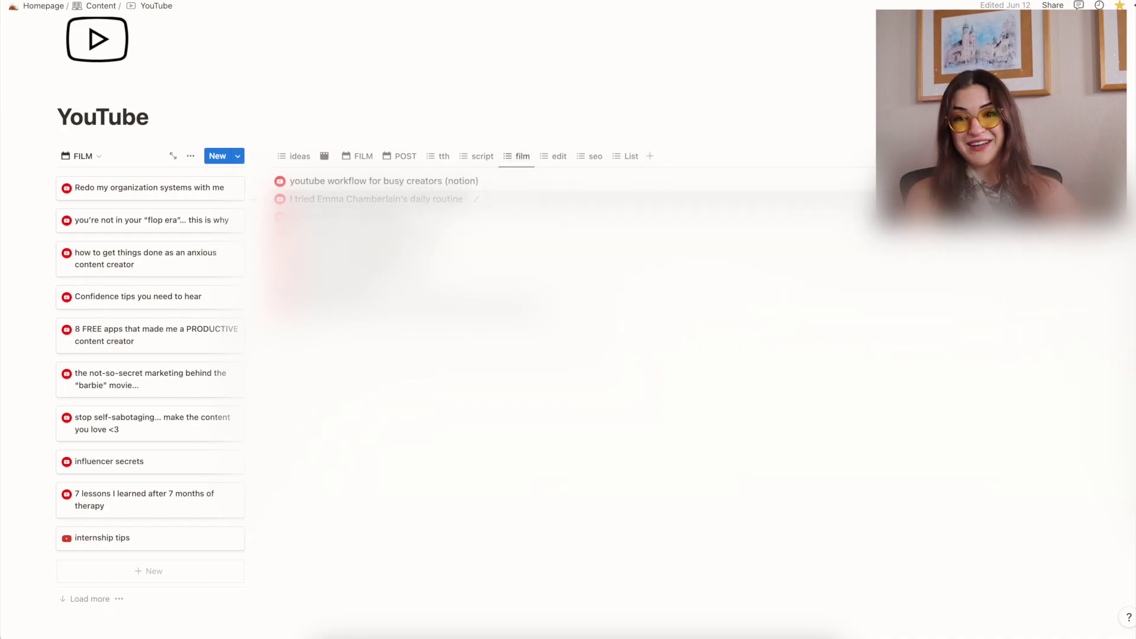
left_click(567, 168)
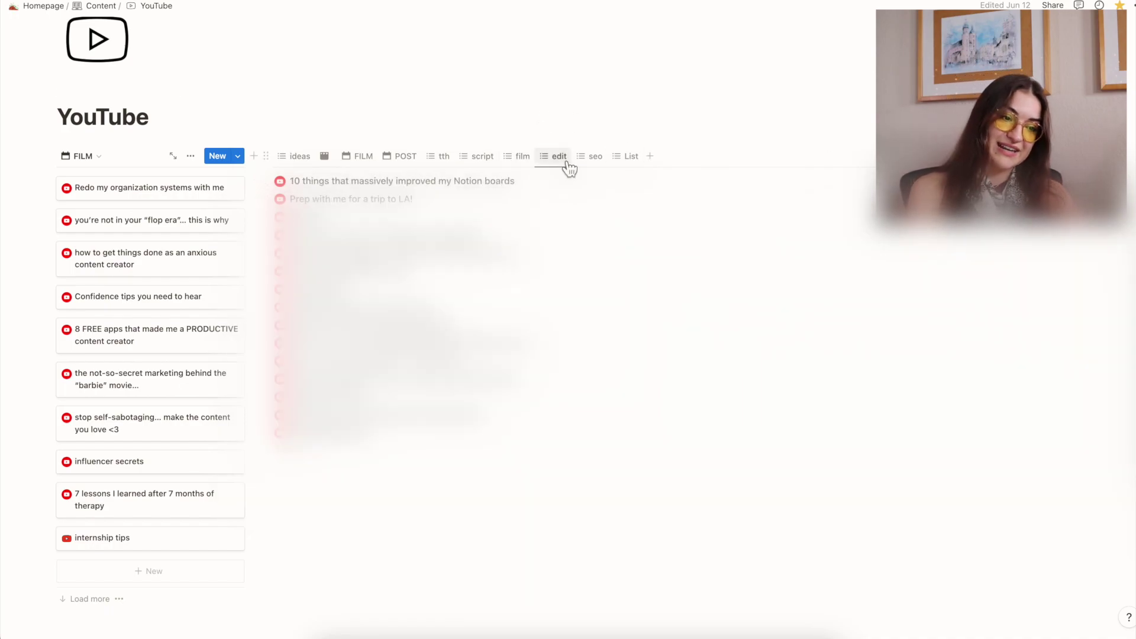
left_click(591, 156)
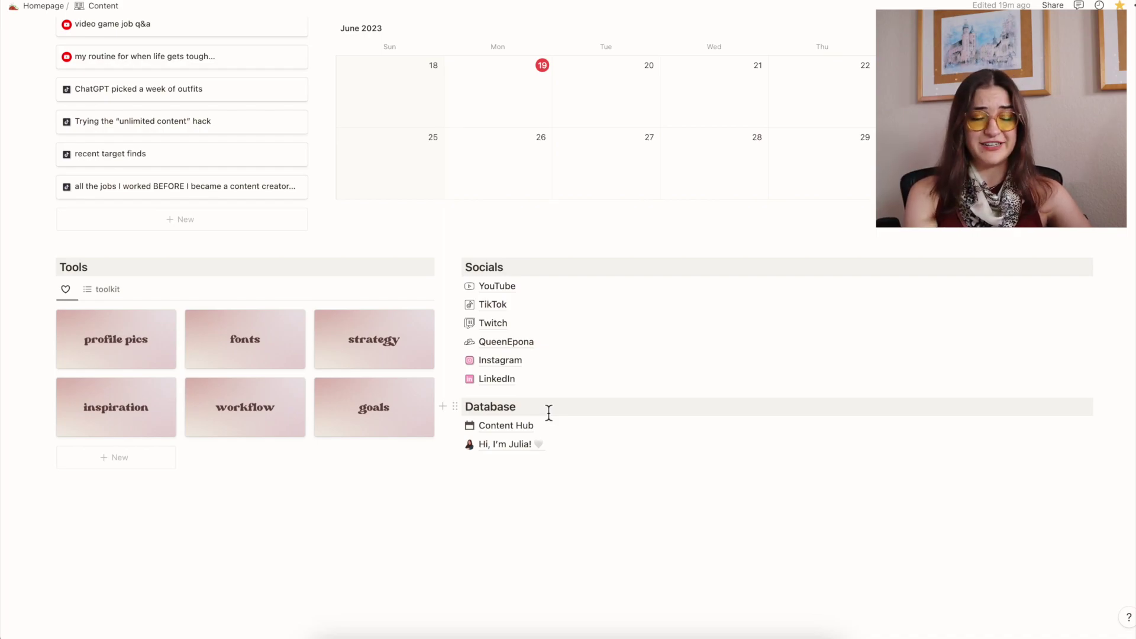
- Peek at the Content Hub calendar, then scroll the Hi, I'm Julia! page and open Twitch
left_click(524, 433)
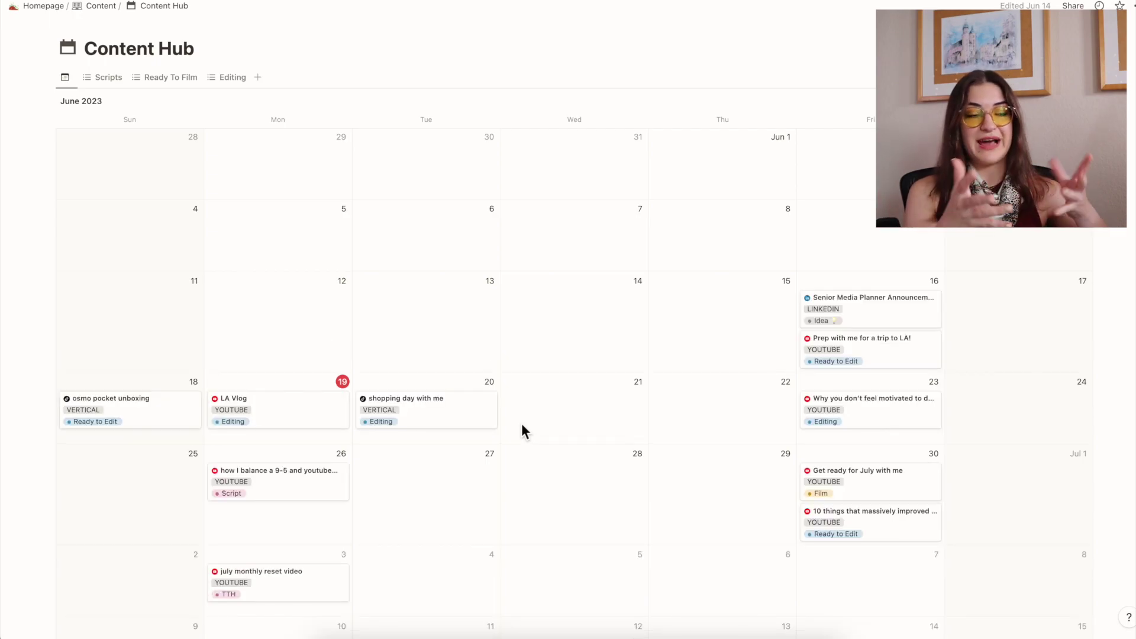
key("super+bracketleft")
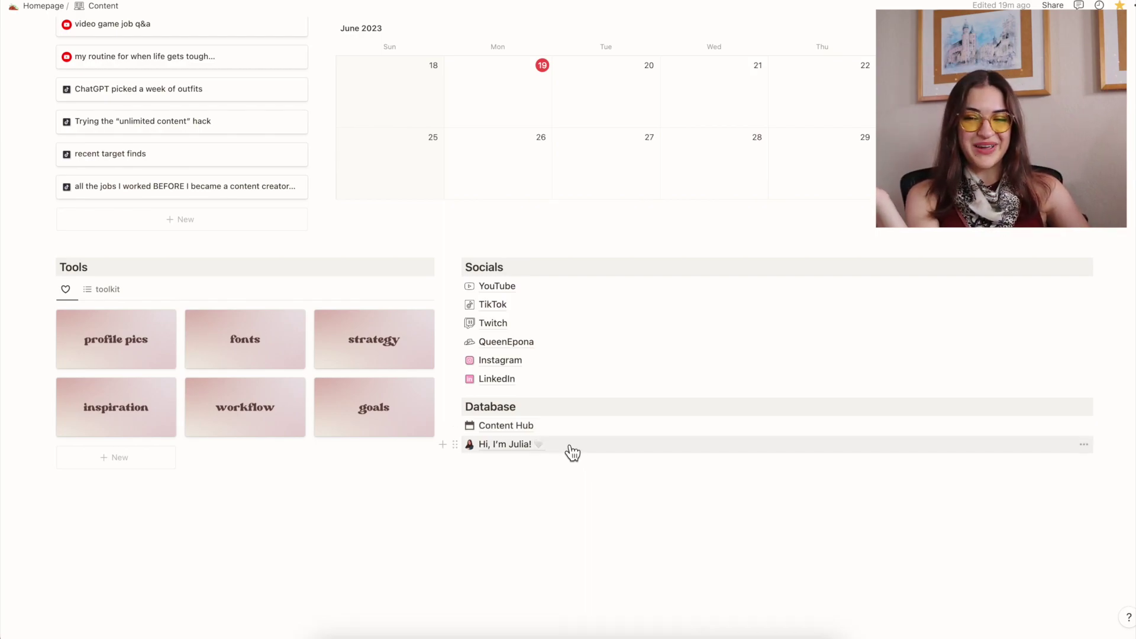
left_click(506, 444)
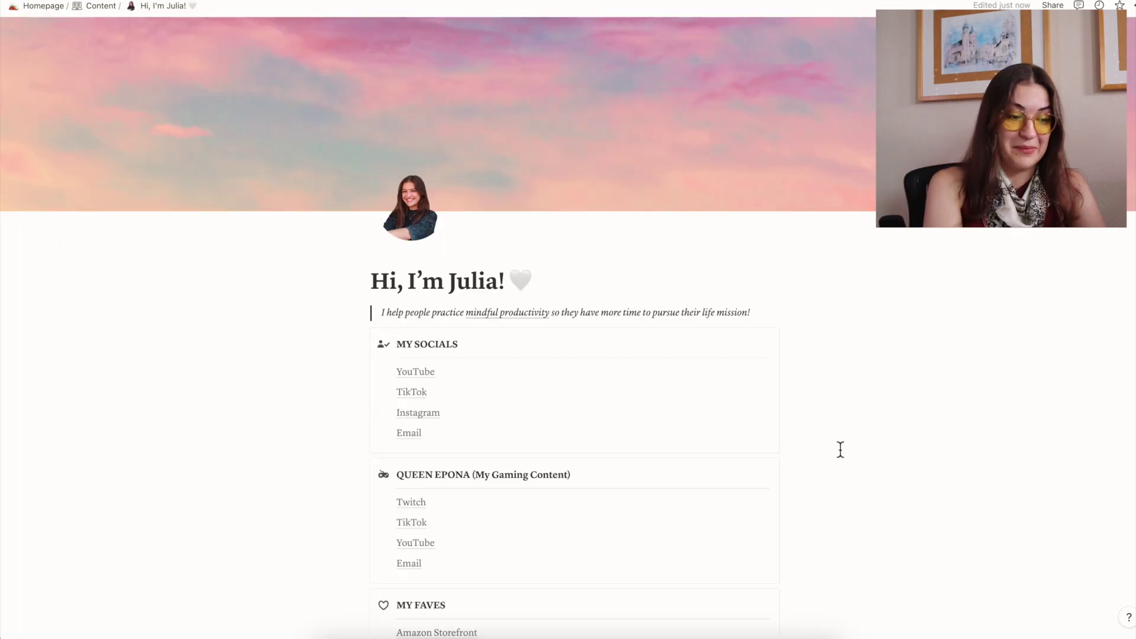
scroll(840, 449, "down", 2)
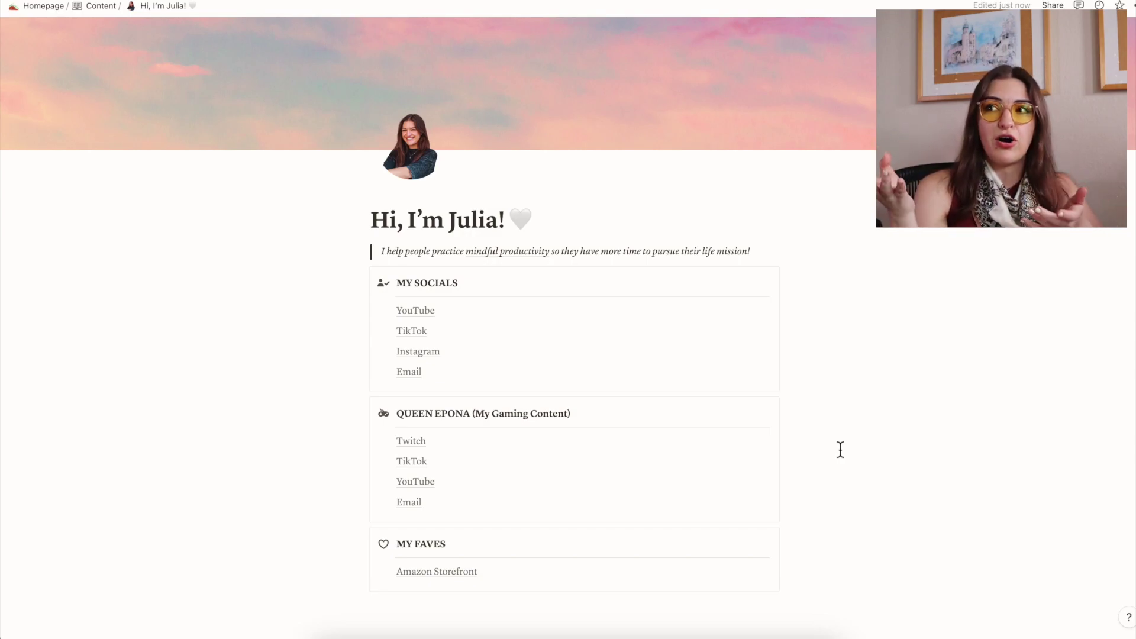
scroll(453, 571, "down", 2)
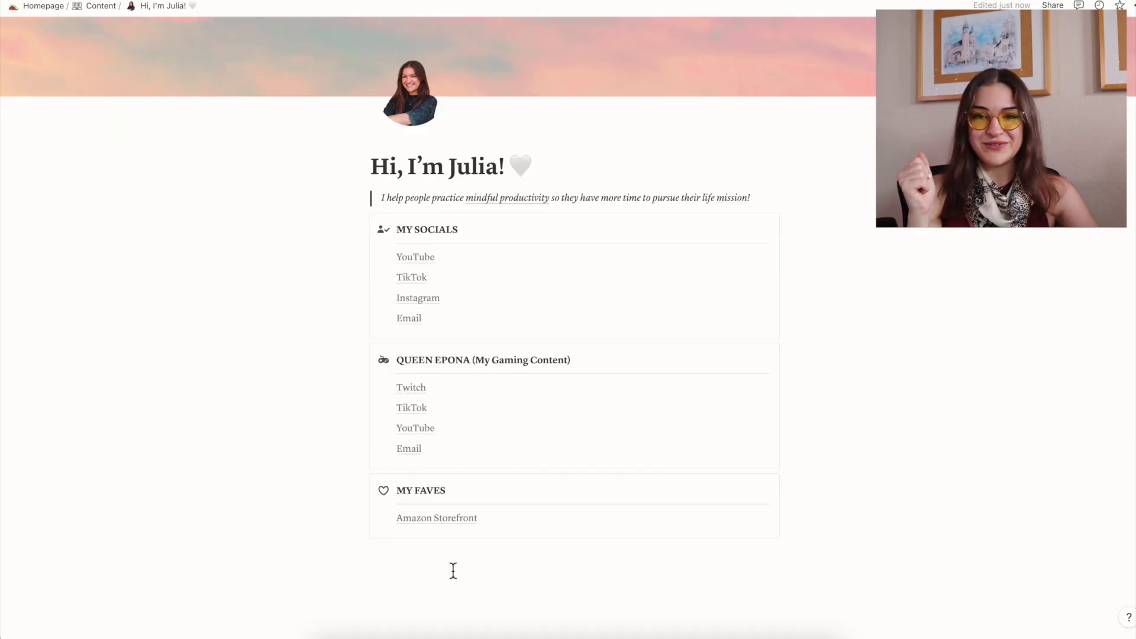
left_click(411, 388)
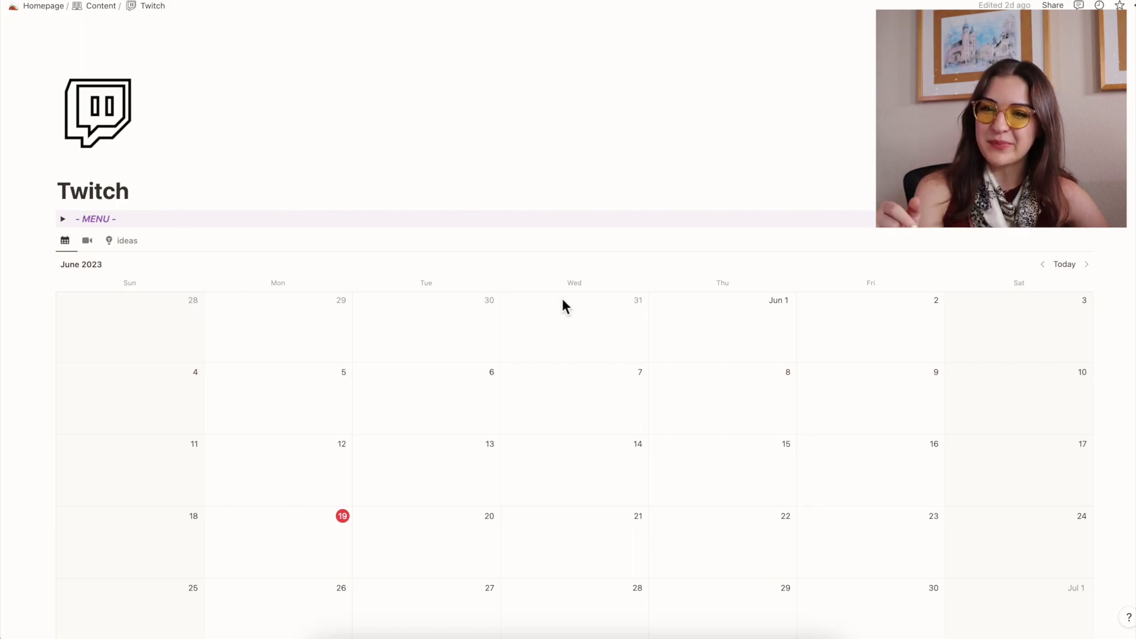
- View General Twitch Ideas from RESOURCES, then return to the Twitch page's resources list
scroll(564, 314, "down", 5)
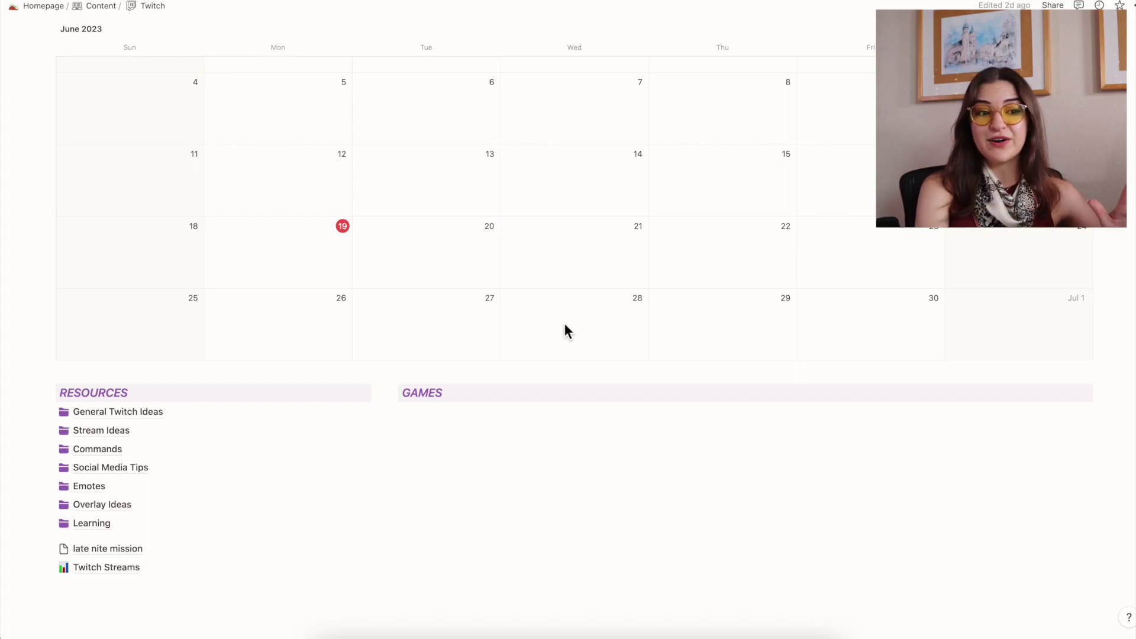
scroll(565, 326, "down", 2)
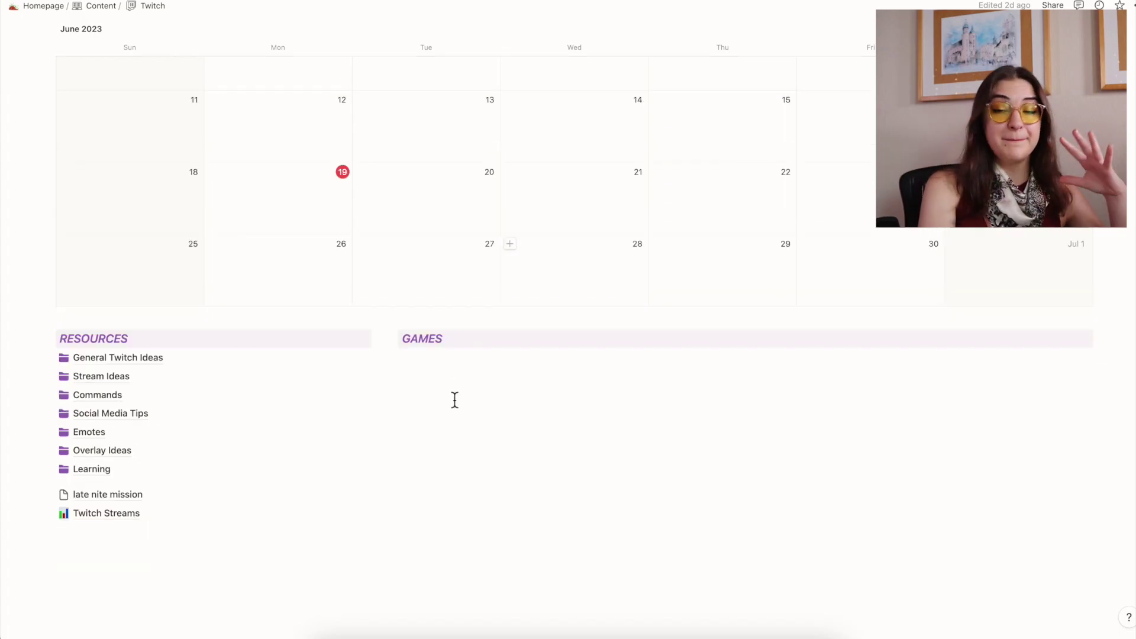
left_click(283, 362)
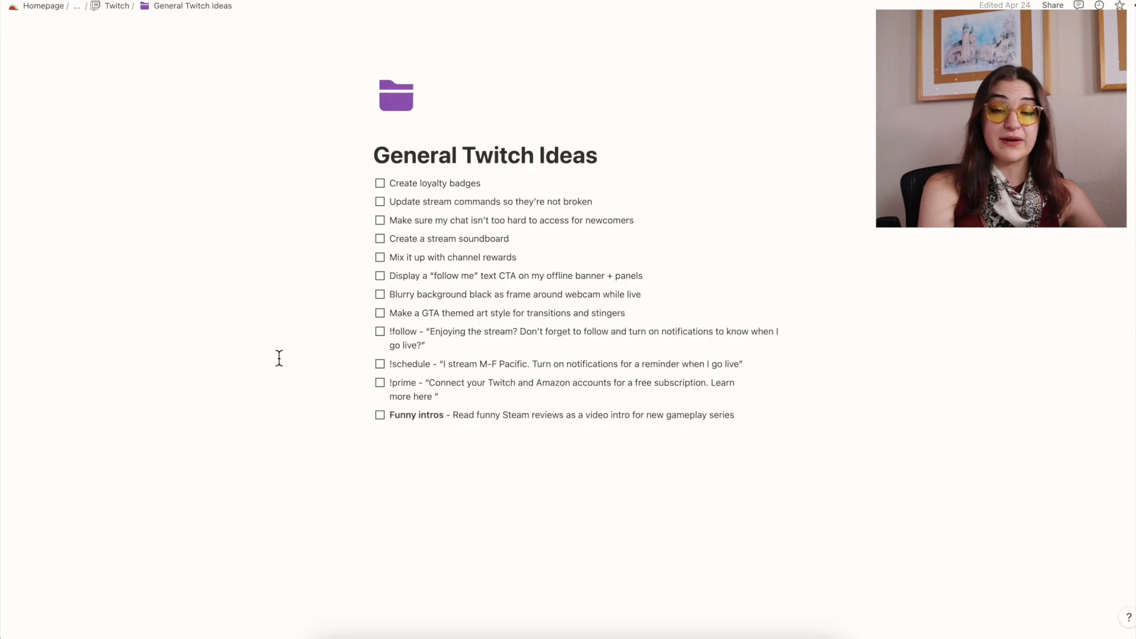
left_click(118, 6)
scroll(146, 419, "down", 7)
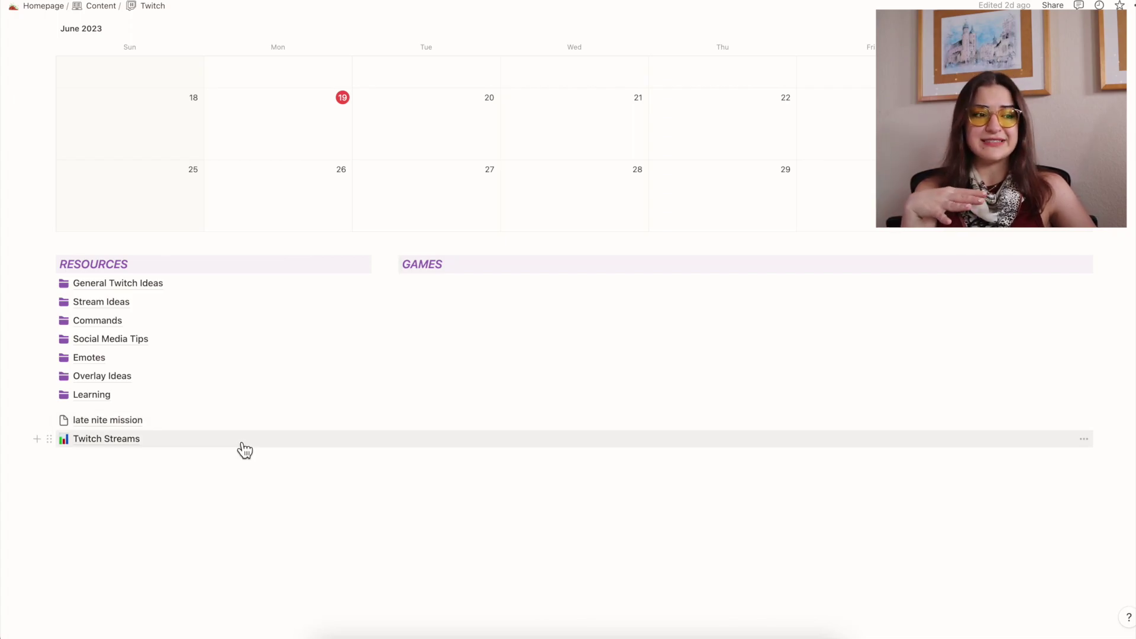
- Look through the Twitch Streams table of past streams, then go to the Content Tools page
left_click(107, 438)
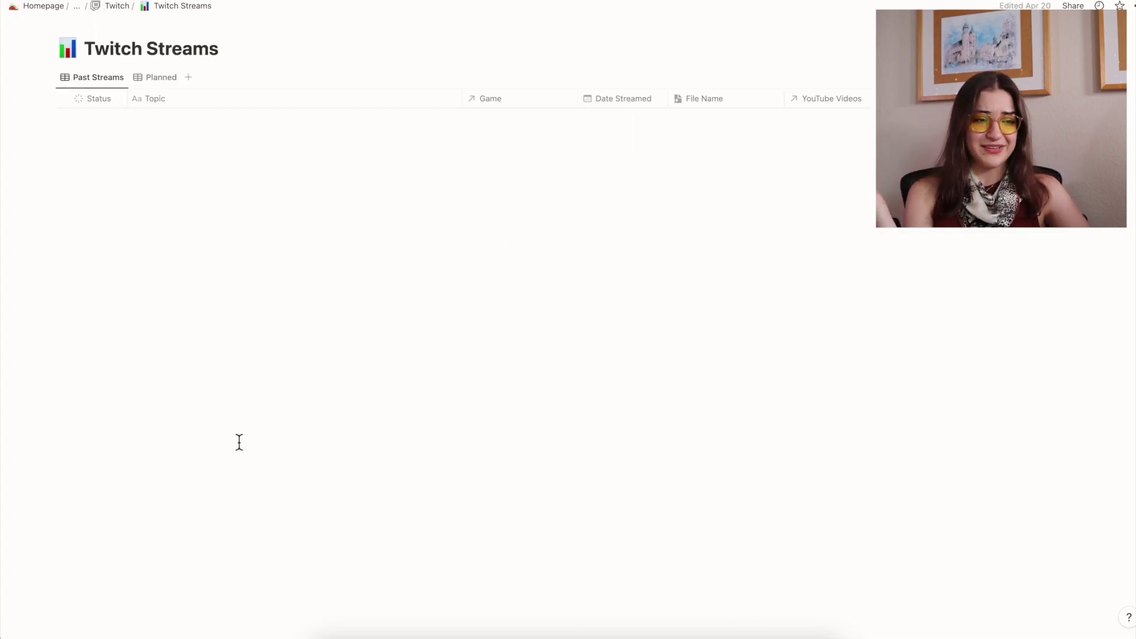
scroll(236, 250, "down", 10)
scroll(236, 240, "up", 9)
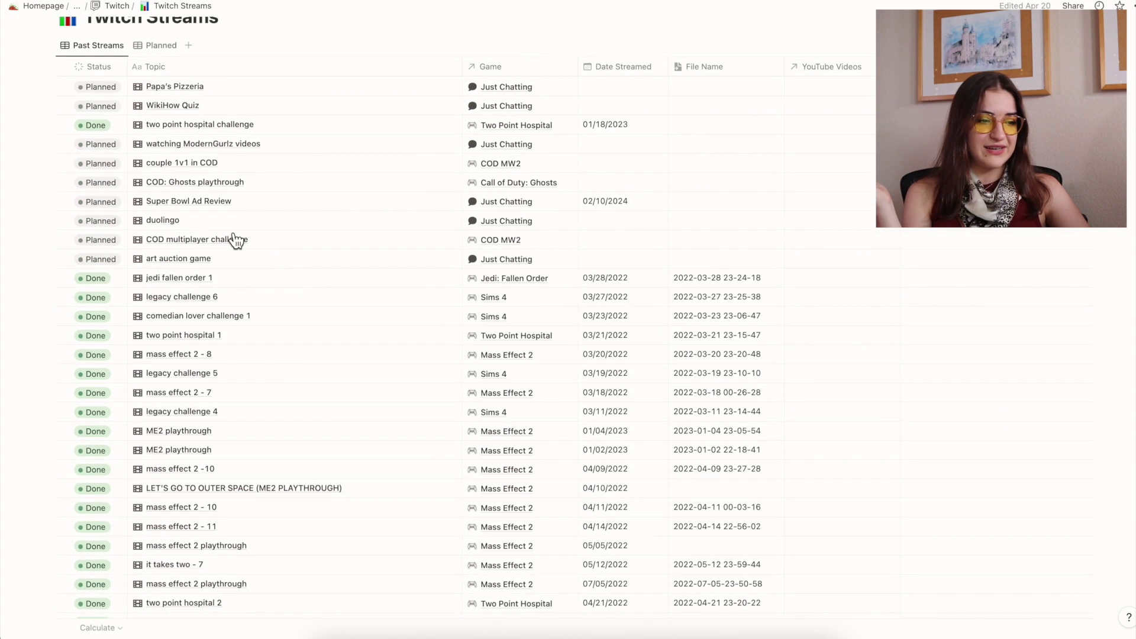
scroll(237, 240, "up", 1)
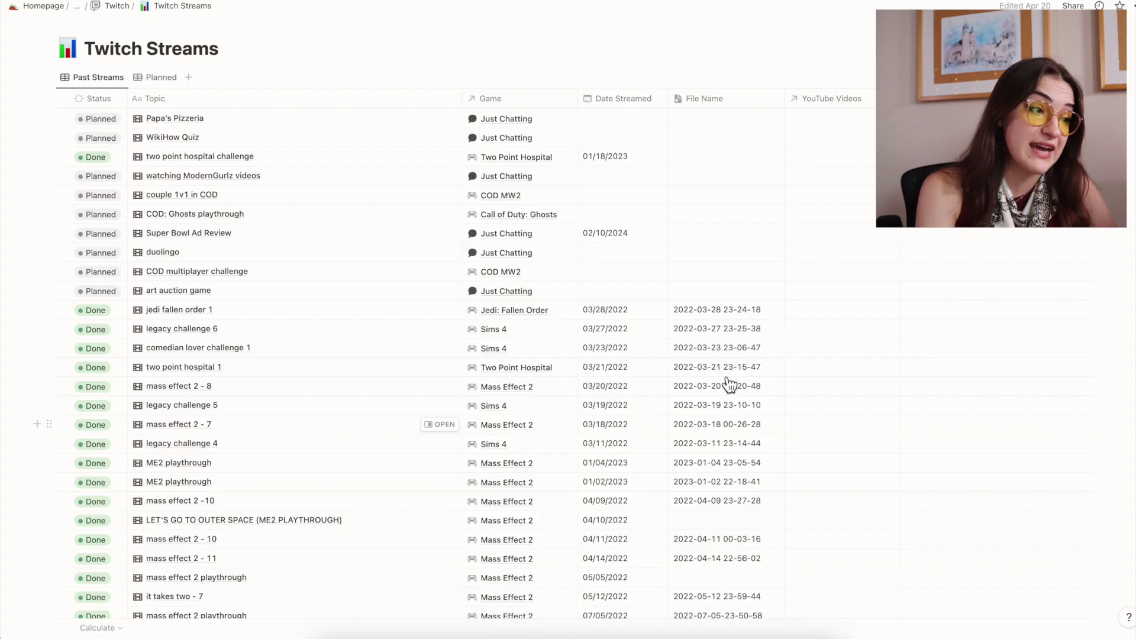
left_click(77, 6)
left_click(118, 25)
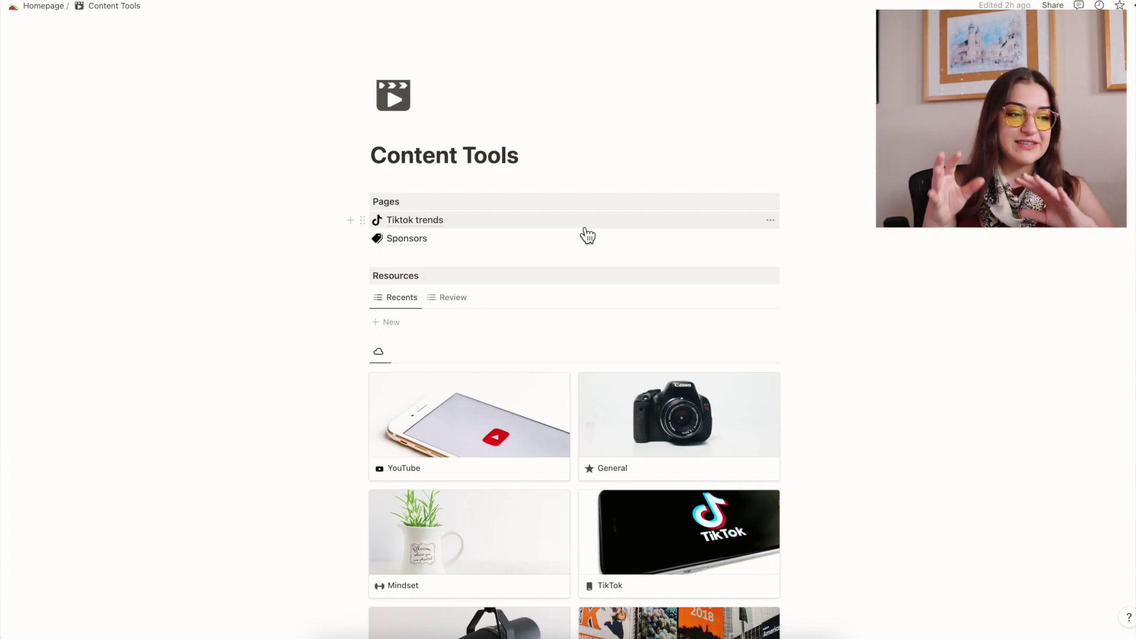
scroll(589, 202, "down", 6)
scroll(589, 199, "up", 2)
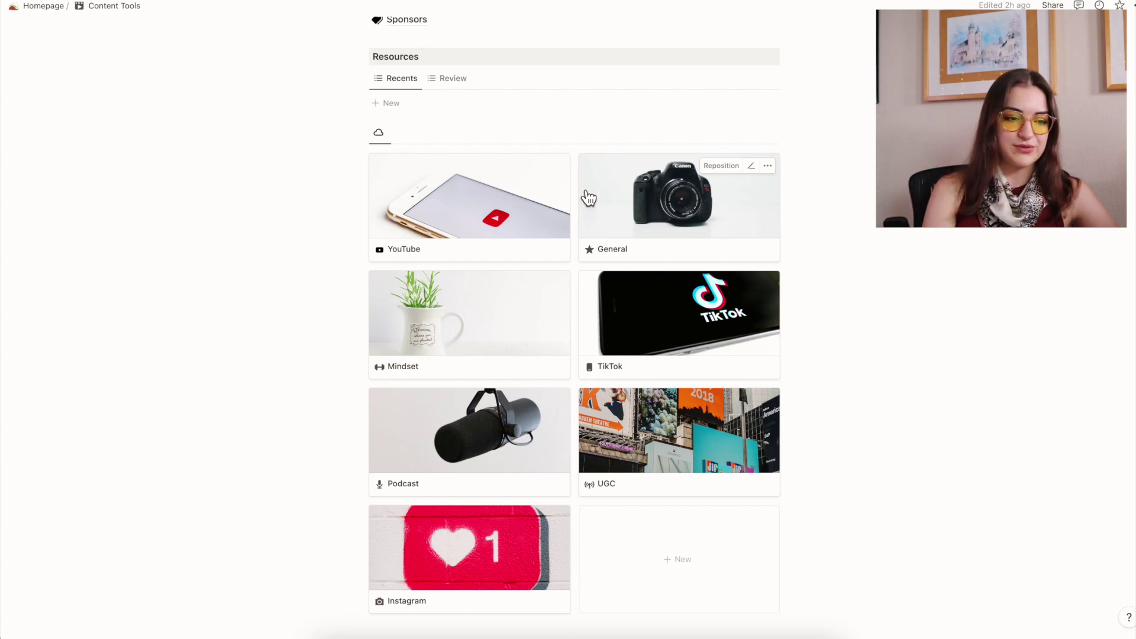
left_click(511, 215)
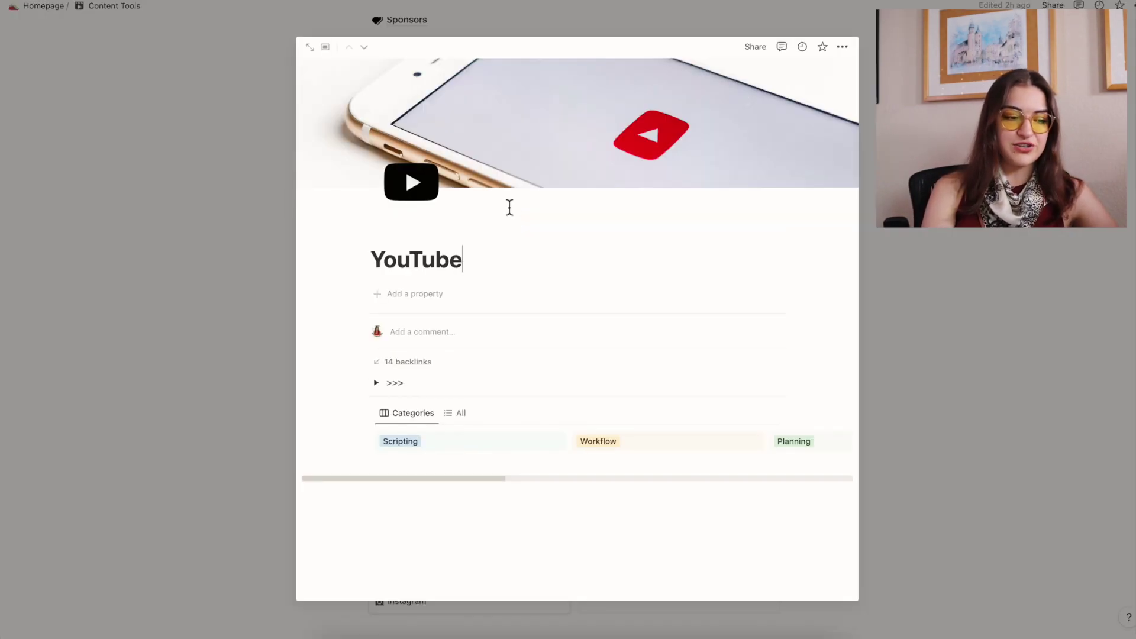
scroll(510, 205, "down", 3)
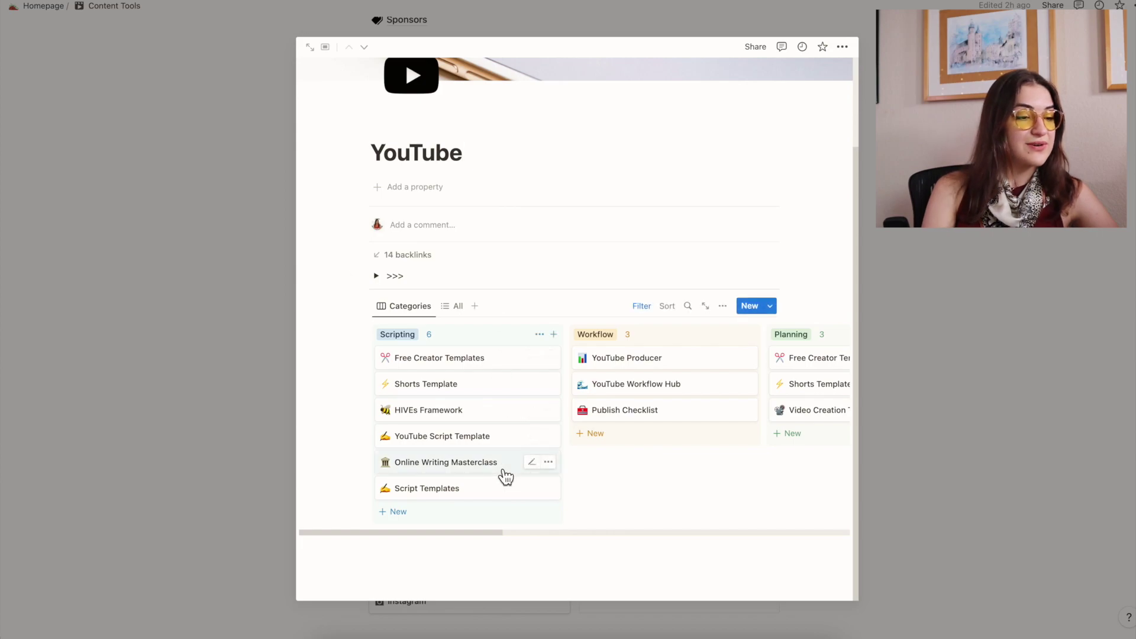
scroll(502, 474, "right", 3)
scroll(497, 378, "right", 6)
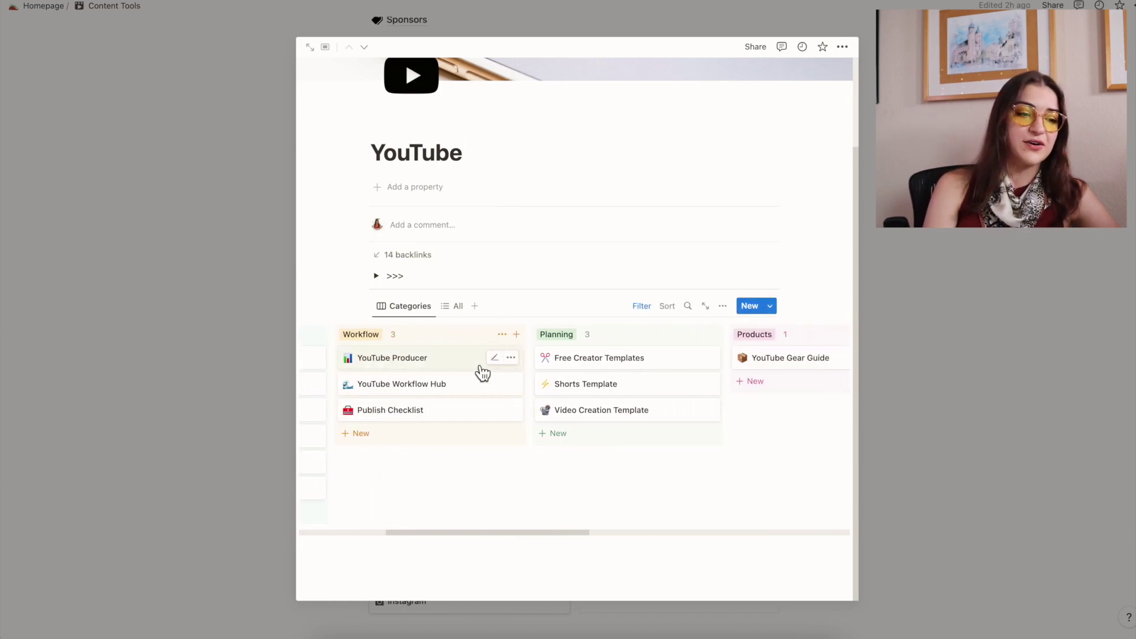
scroll(681, 400, "right", 6)
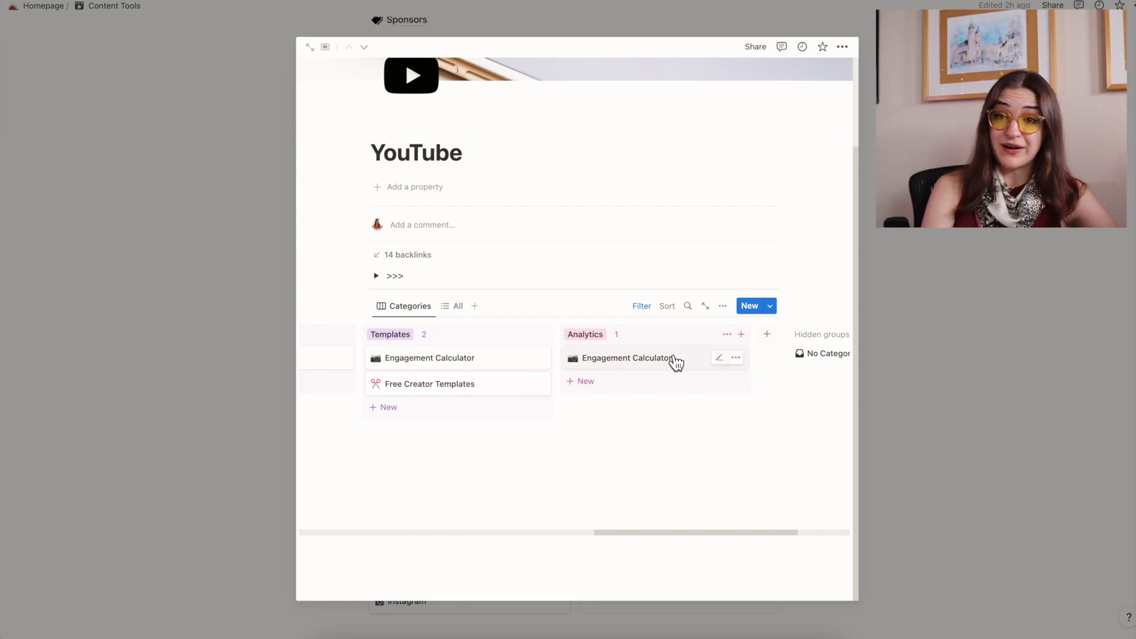
left_click(907, 380)
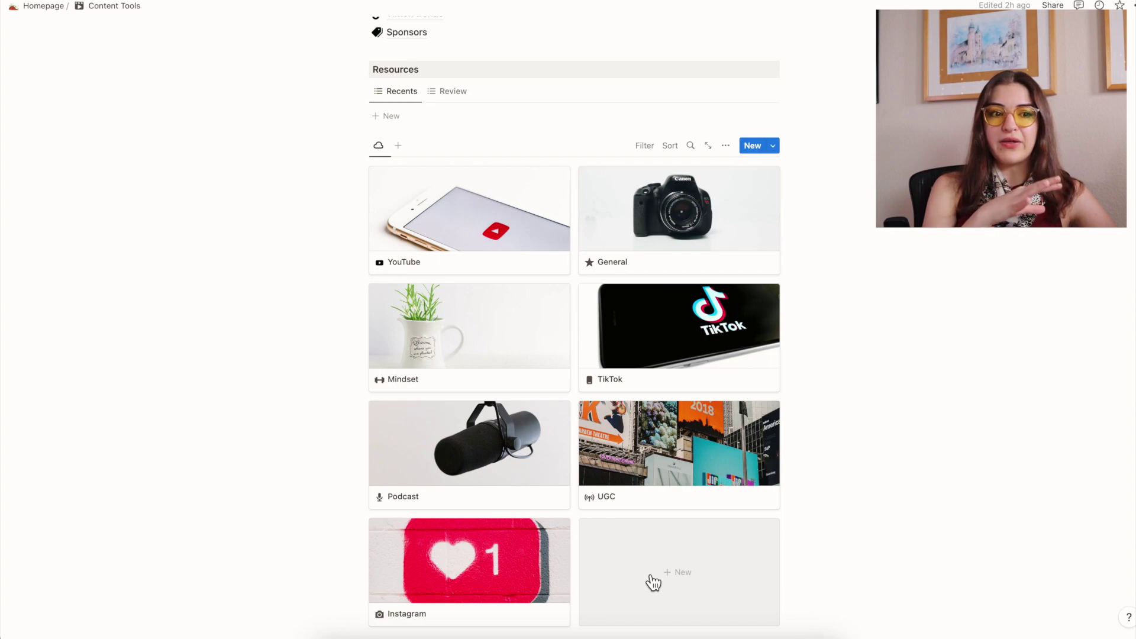
scroll(653, 583, "up", 3)
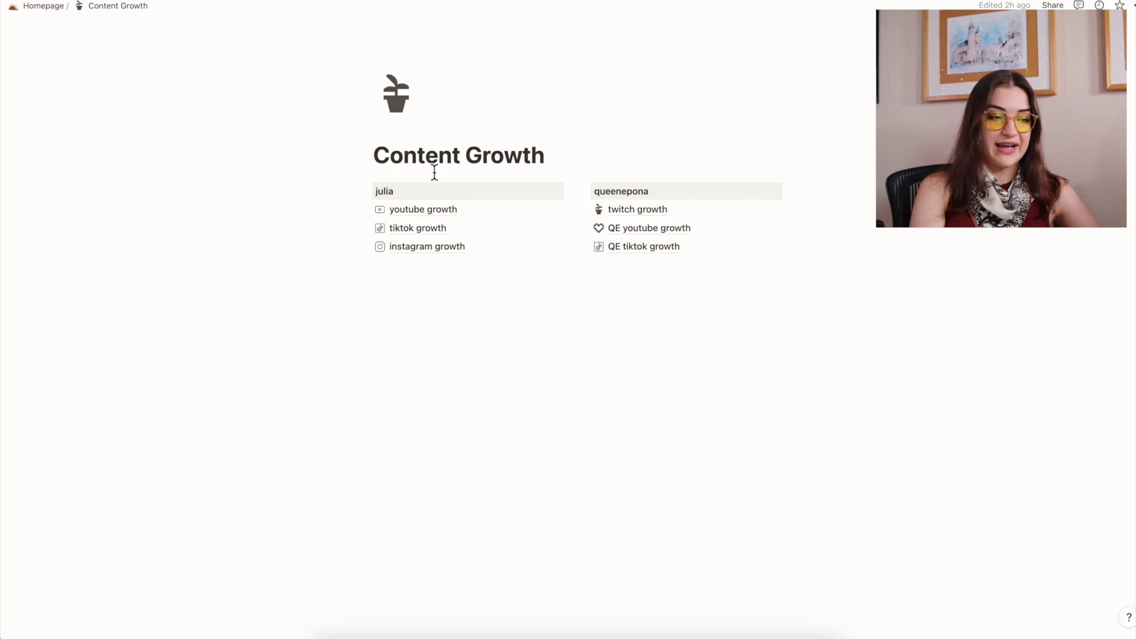
- Open the youtube growth tracker from the Content Growth page
left_click(462, 210)
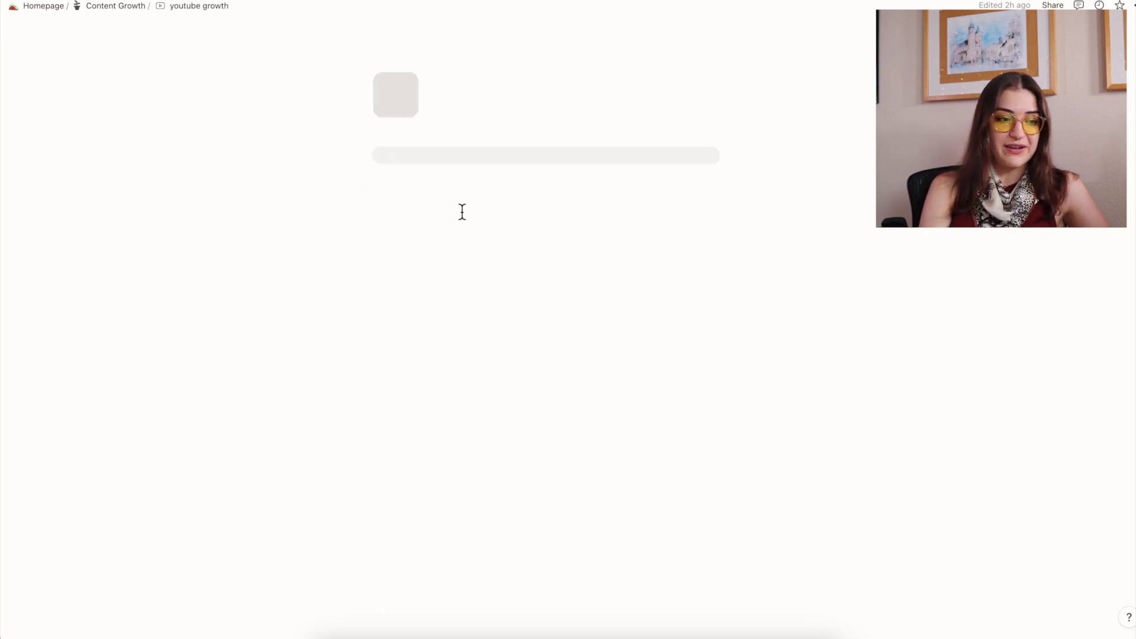